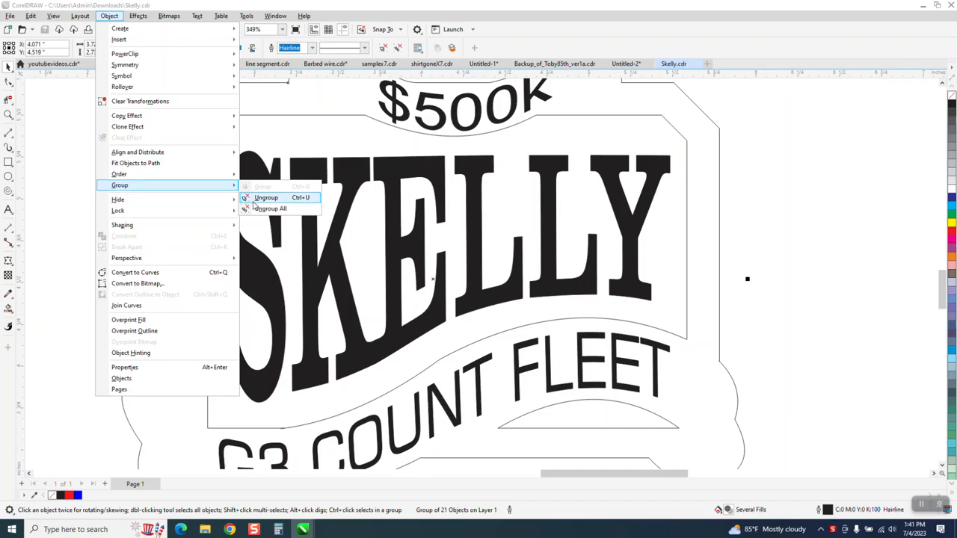
# - Ungroup the artwork and remove the fill from the SKELLY lettering
pyautogui.click(235, 173)
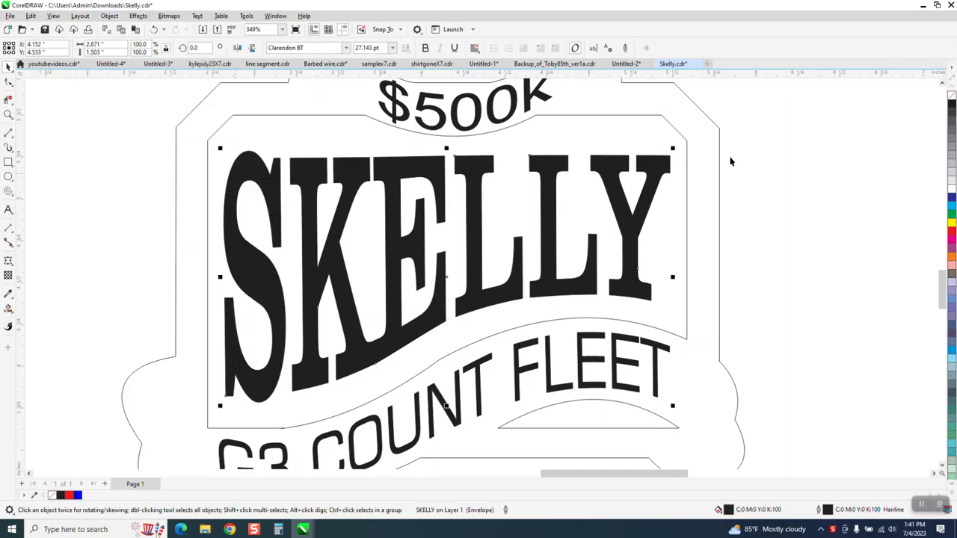
pyautogui.click(951, 97)
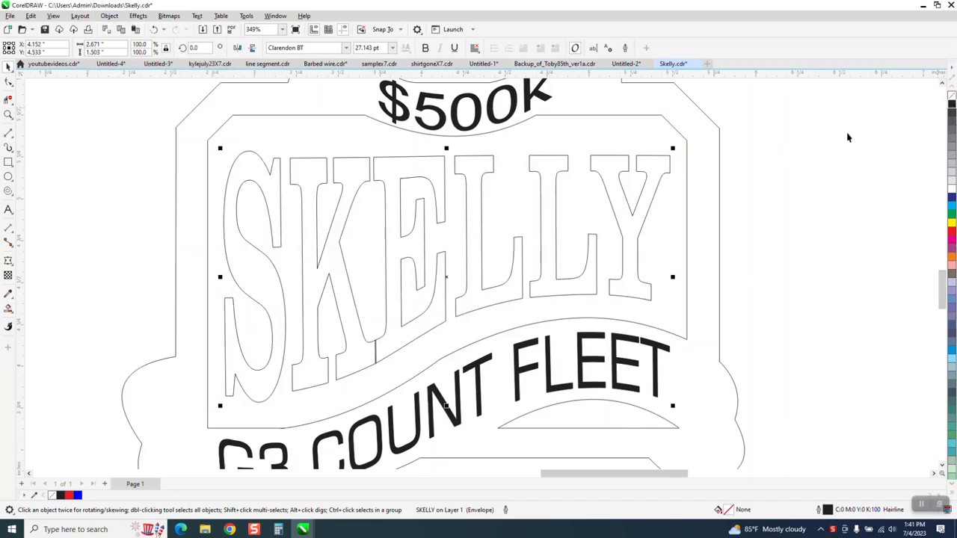
# - Convert the enveloped SKELLY text to curves
pyautogui.click(109, 16)
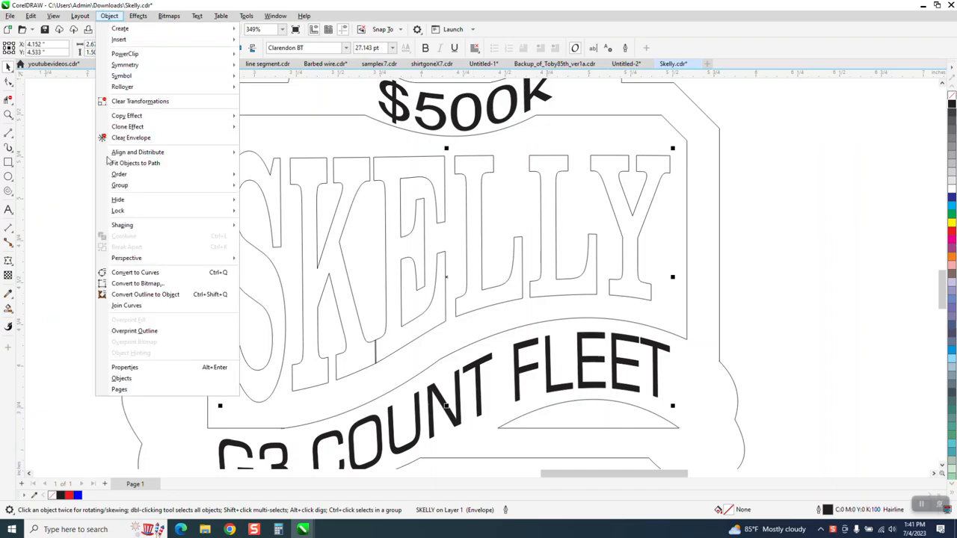
pyautogui.click(134, 274)
pyautogui.scroll(-1, 128, 221)
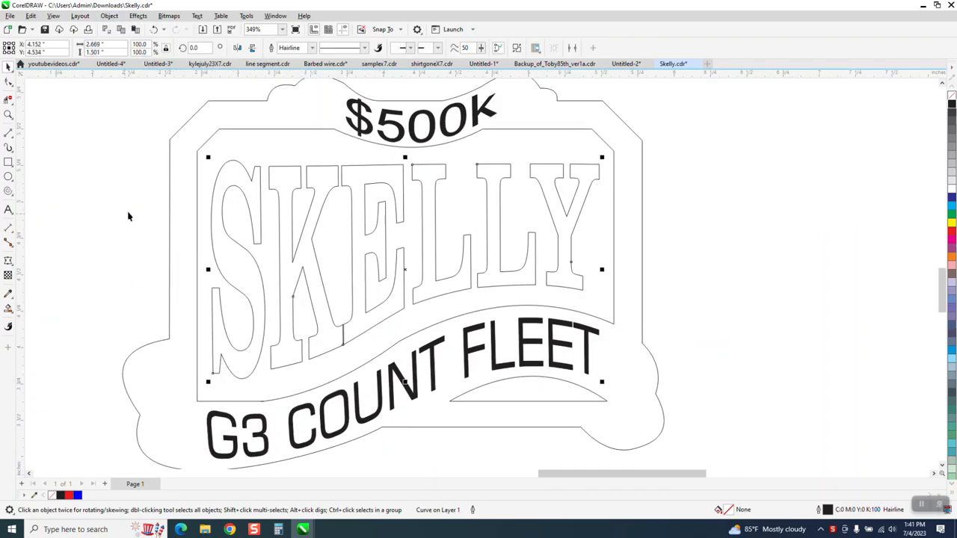
# - Delete the short overhanging piece of the wavy curve beyond the straight line, above the G3 text, with Virtual Segment Delete
pyautogui.click(8, 115)
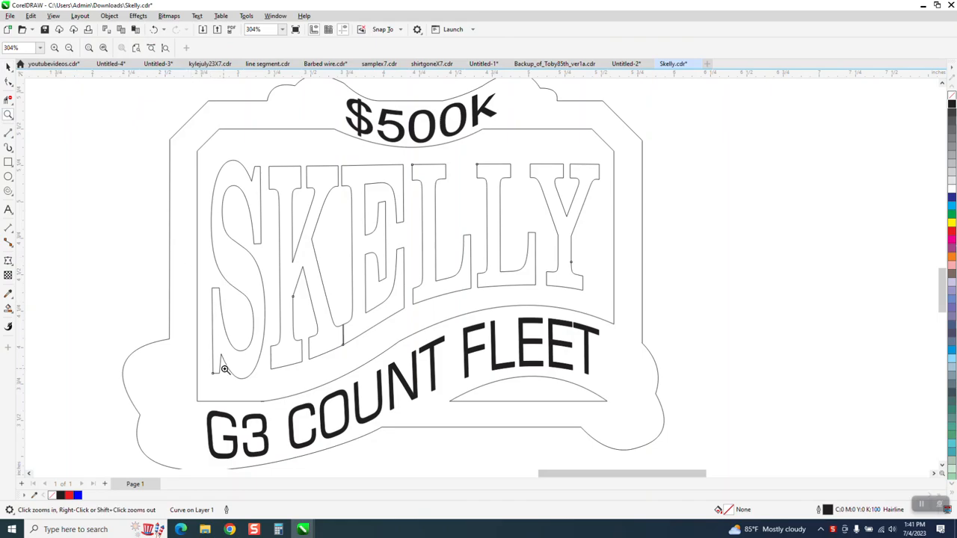
pyautogui.moveTo(222, 367); pyautogui.dragTo(334, 432)
pyautogui.moveTo(191, 116); pyautogui.dragTo(252, 141)
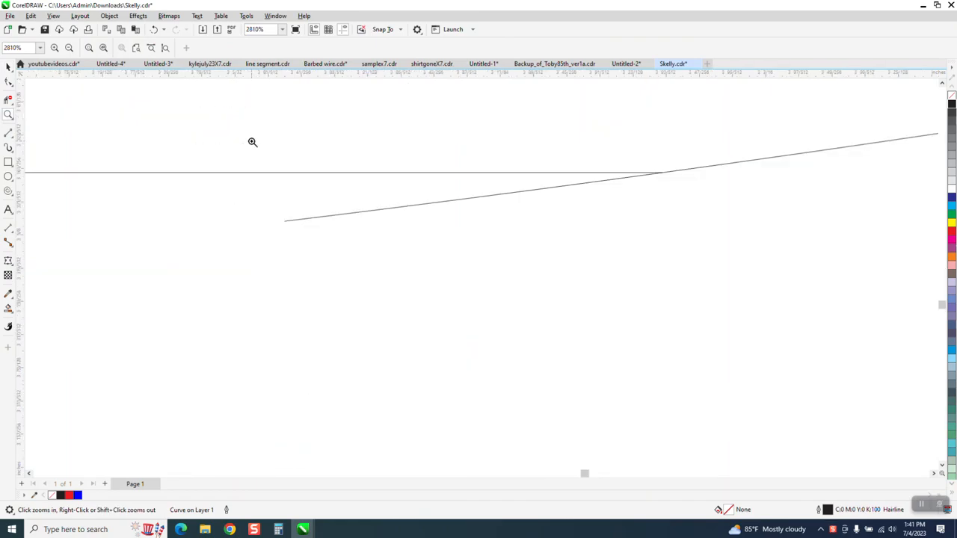
pyautogui.click(7, 101)
pyautogui.moveTo(348, 202); pyautogui.dragTo(380, 227)
pyautogui.scroll(-4, 346, 227)
pyautogui.scroll(-6, 318, 203)
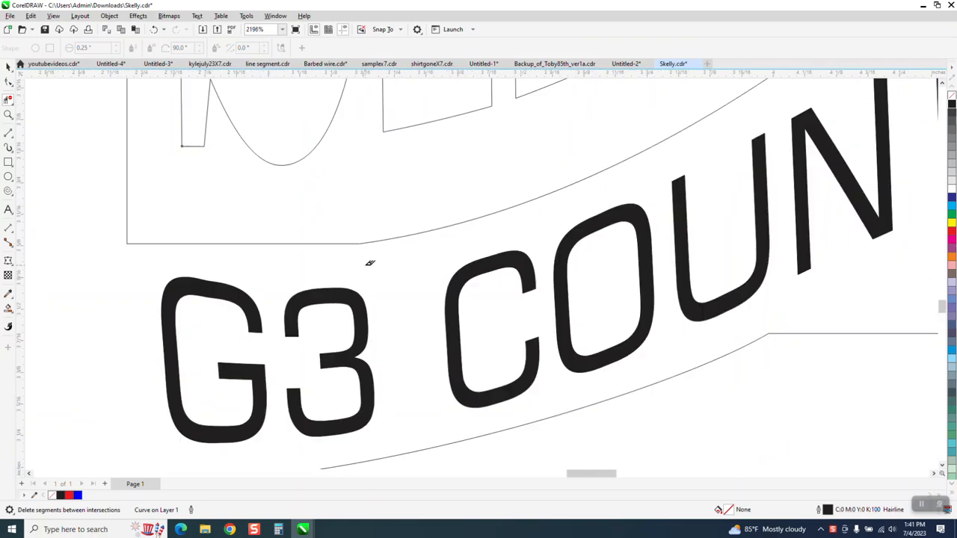
# - Join the end nodes of the straight bottom line and the wavy curve using Join Curves with Extend and a 0.1" gap tolerance
pyautogui.click(8, 66)
pyautogui.click(254, 245)
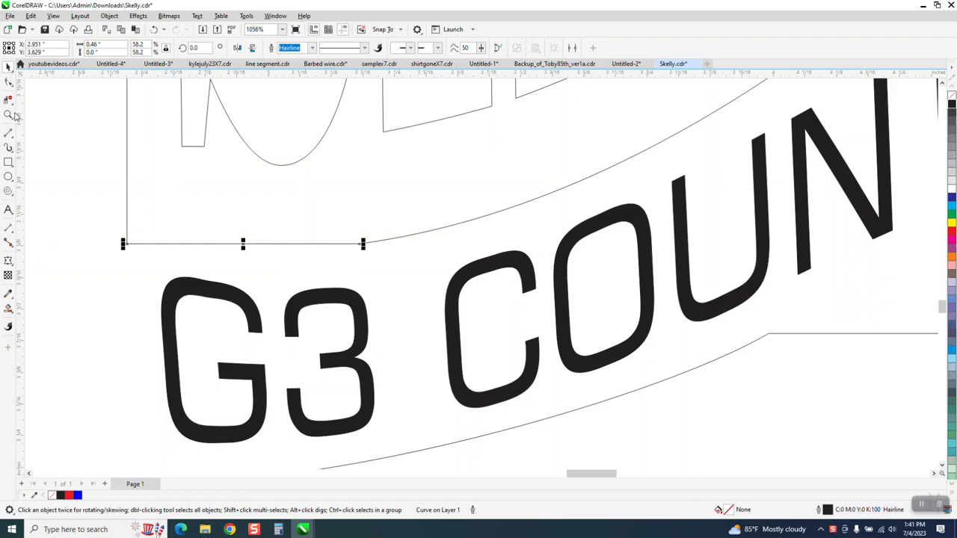
pyautogui.click(8, 114)
pyautogui.moveTo(391, 281); pyautogui.dragTo(391, 281)
pyautogui.click(8, 83)
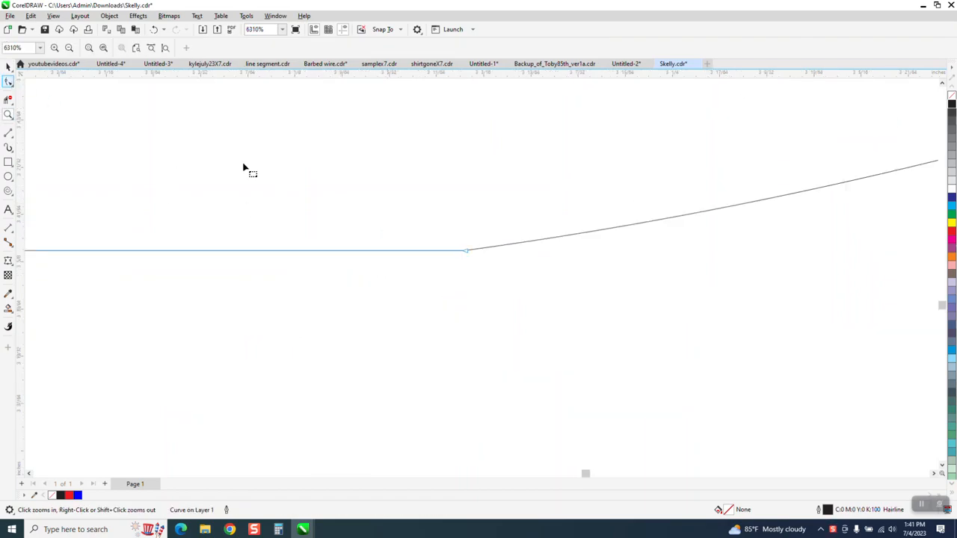
pyautogui.keyDown('shift'); pyautogui.click(486, 252); pyautogui.keyUp('shift')
pyautogui.moveTo(430, 228); pyautogui.dragTo(479, 268)
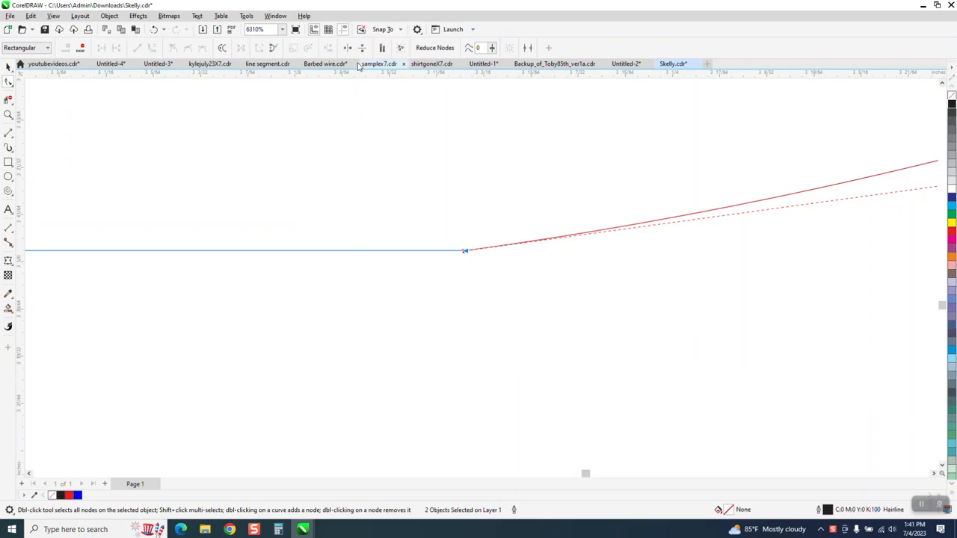
pyautogui.click(279, 17)
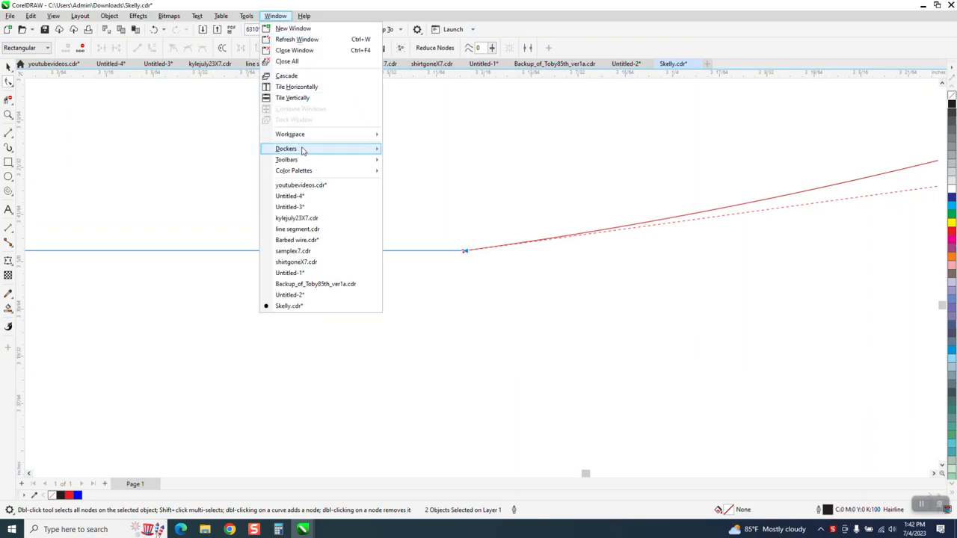
pyautogui.moveTo(303, 151)
pyautogui.click(421, 314)
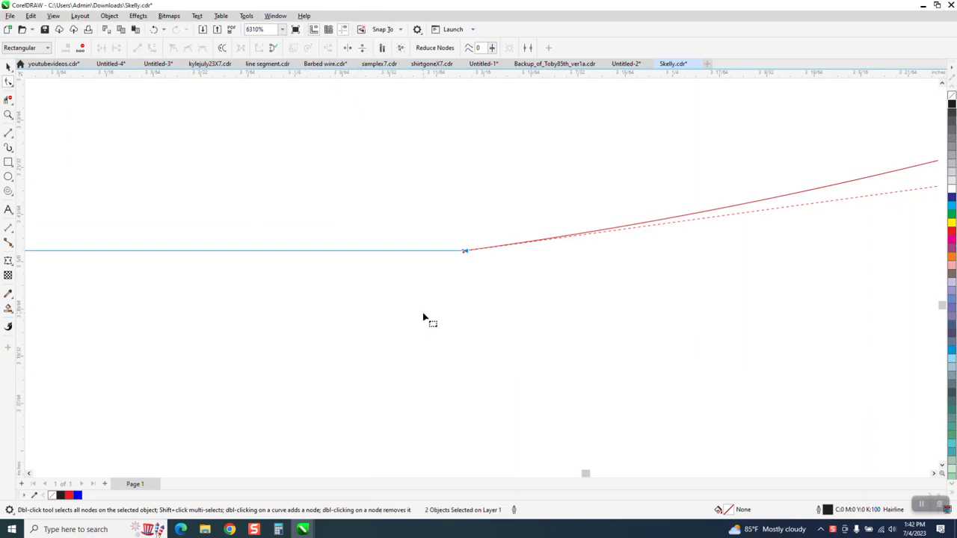
pyautogui.click(861, 158)
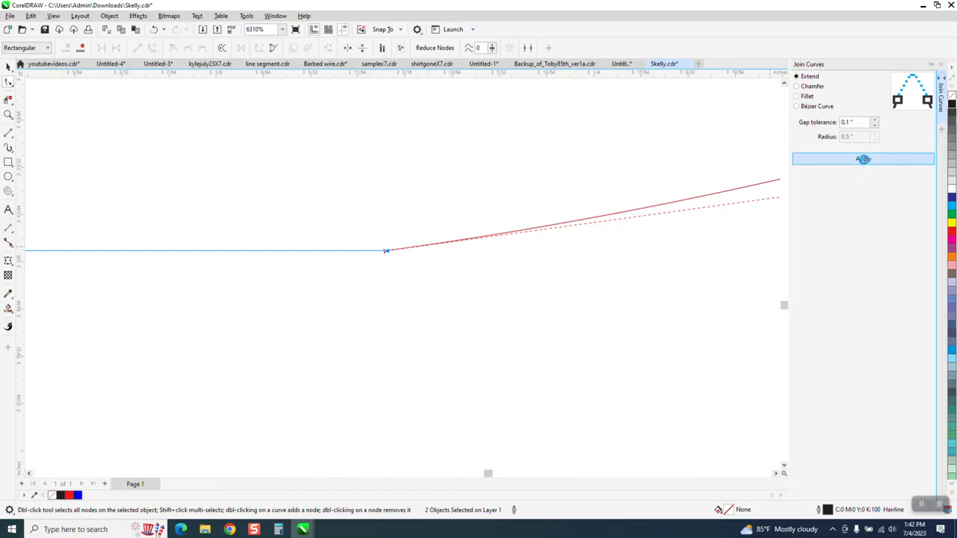
# - Delete the node at the junction above G3 so the line and wavy curve form one smooth curve
pyautogui.scroll(-2, 415, 254)
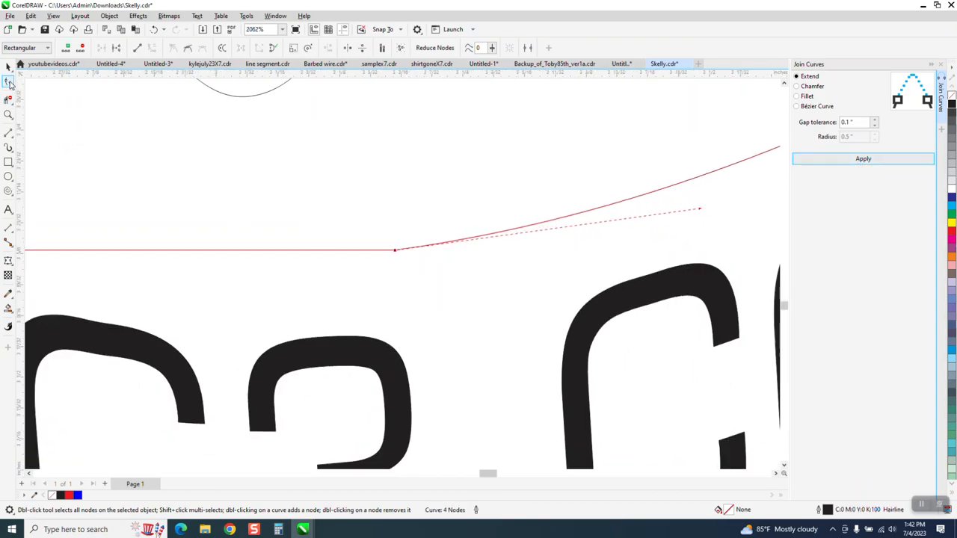
pyautogui.moveTo(355, 242); pyautogui.dragTo(422, 274)
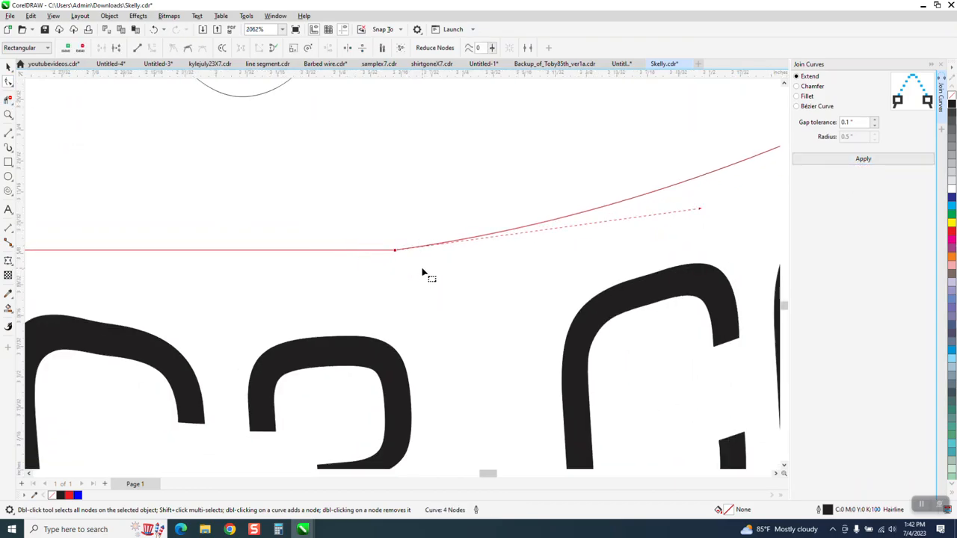
pyautogui.press('Delete')
pyautogui.scroll(-3, 415, 267)
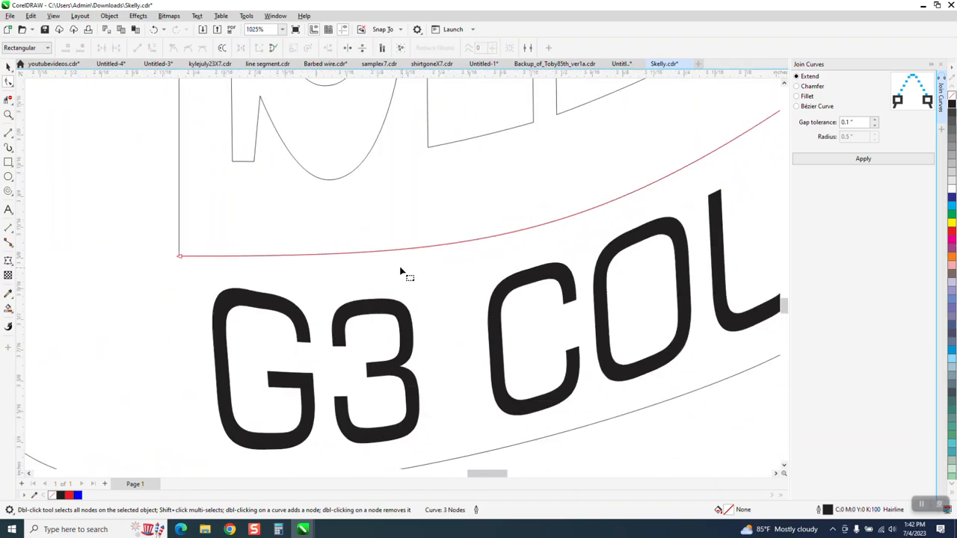
pyautogui.scroll(-2, 269, 258)
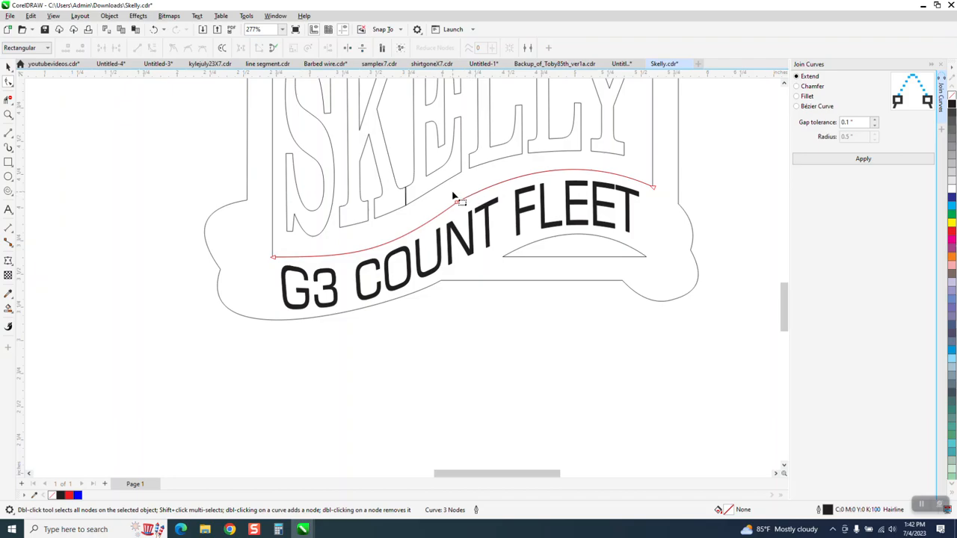
# - Place a copy of the wavy border curve about 0.21" higher, along the bottoms of the SKELLY letters
pyautogui.click(8, 67)
pyautogui.click(163, 188)
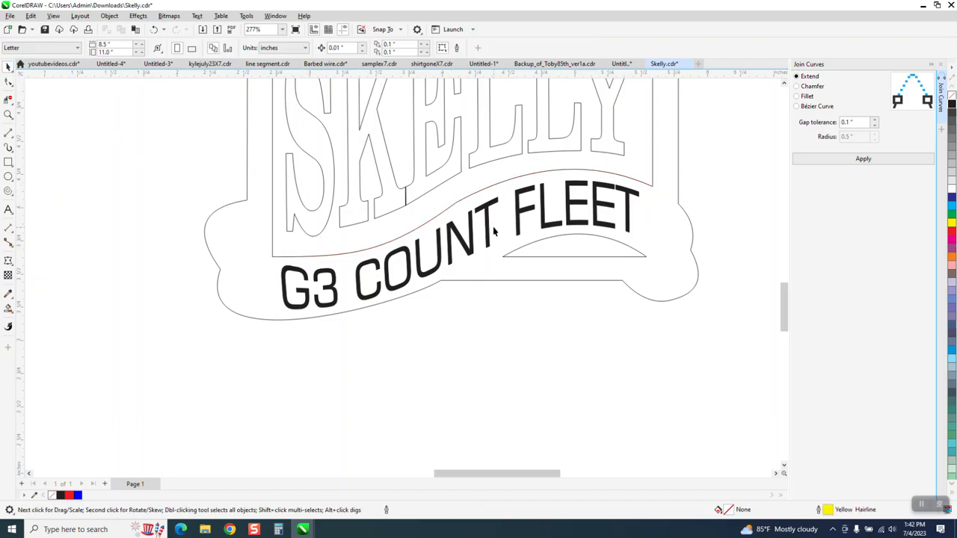
pyautogui.click(459, 201)
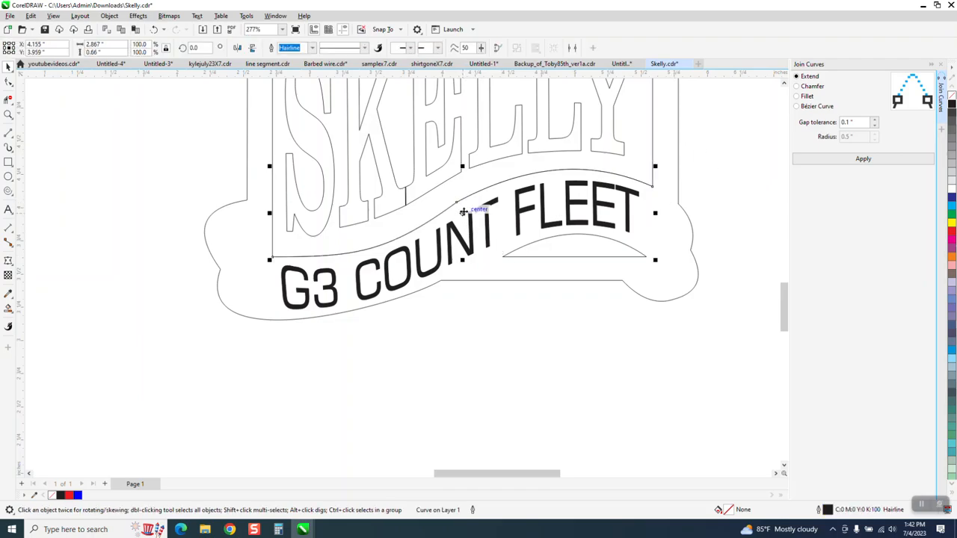
pyautogui.moveTo(463, 212); pyautogui.dragTo(461, 185)
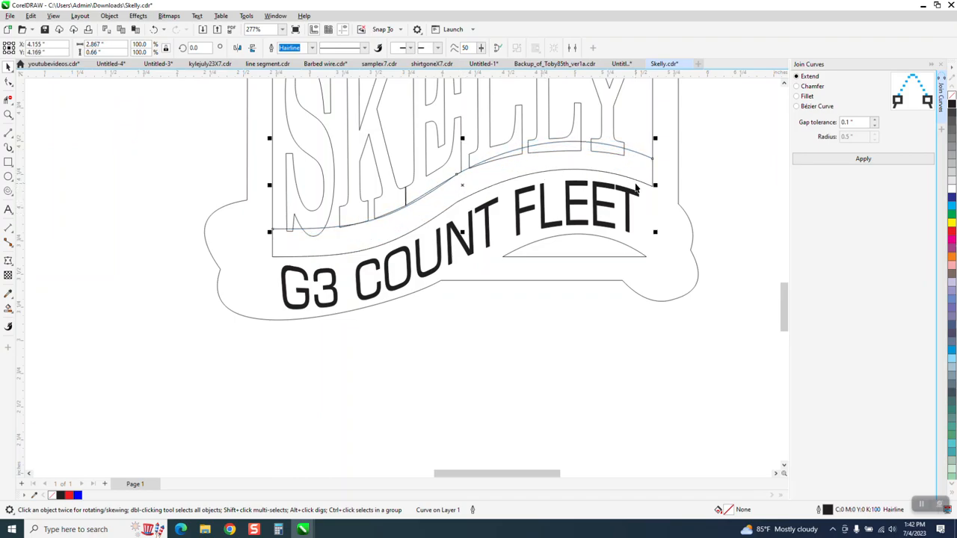
# - Reshape the copied curve by moving its end node beside the Y past the inner border and adjusting its handle to follow the letter bottoms
pyautogui.click(8, 114)
pyautogui.moveTo(514, 118); pyautogui.dragTo(735, 222)
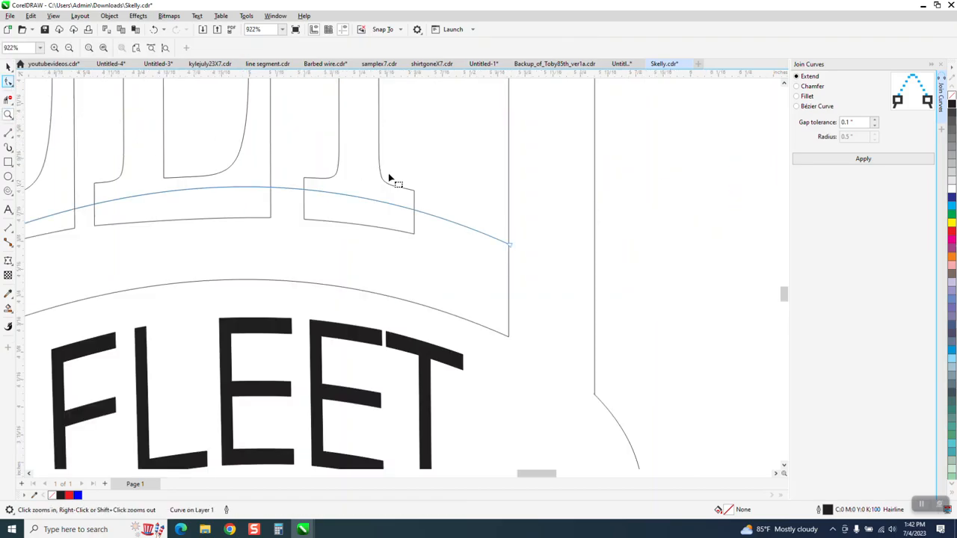
pyautogui.press('F10')
pyautogui.moveTo(512, 248); pyautogui.dragTo(520, 267)
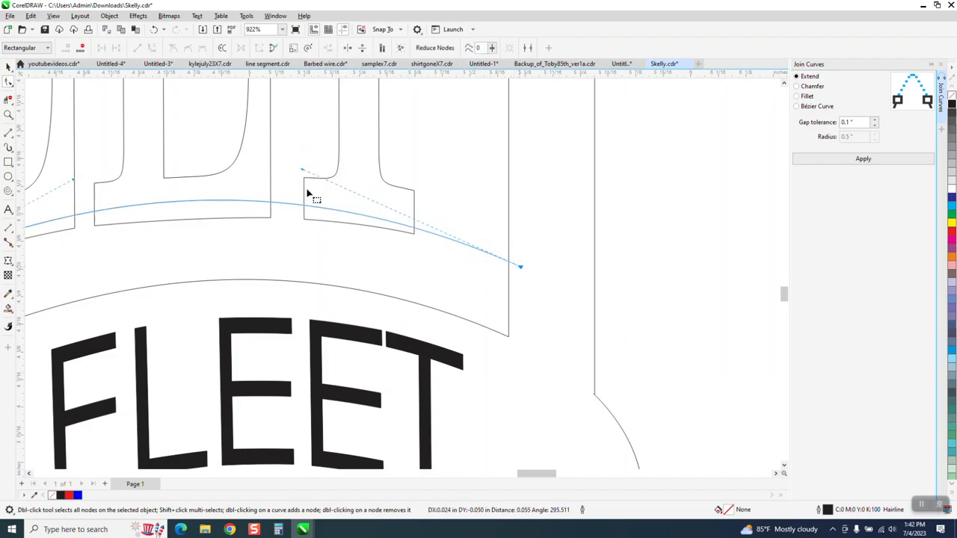
pyautogui.moveTo(302, 172); pyautogui.dragTo(299, 195)
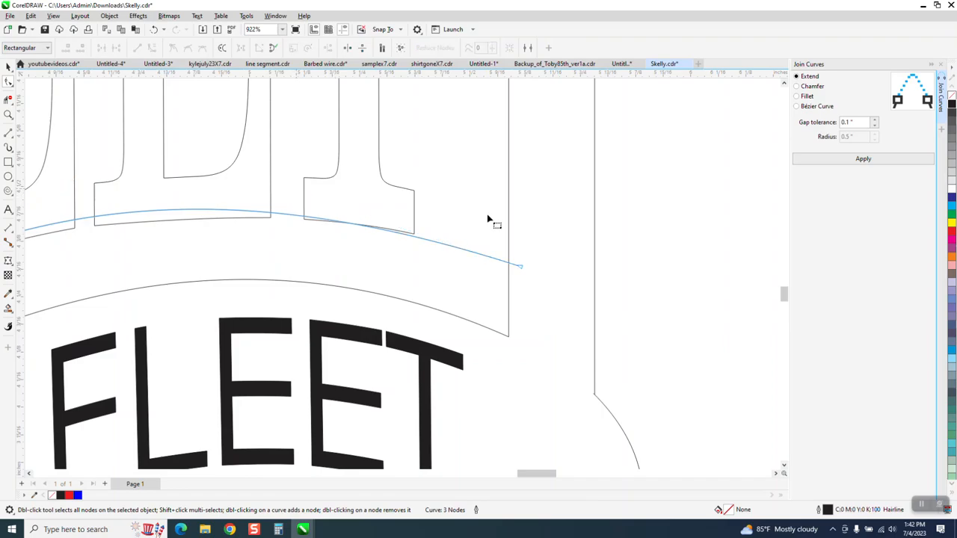
pyautogui.click(521, 268)
pyautogui.moveTo(290, 194); pyautogui.dragTo(296, 187)
pyautogui.scroll(-2, 394, 202)
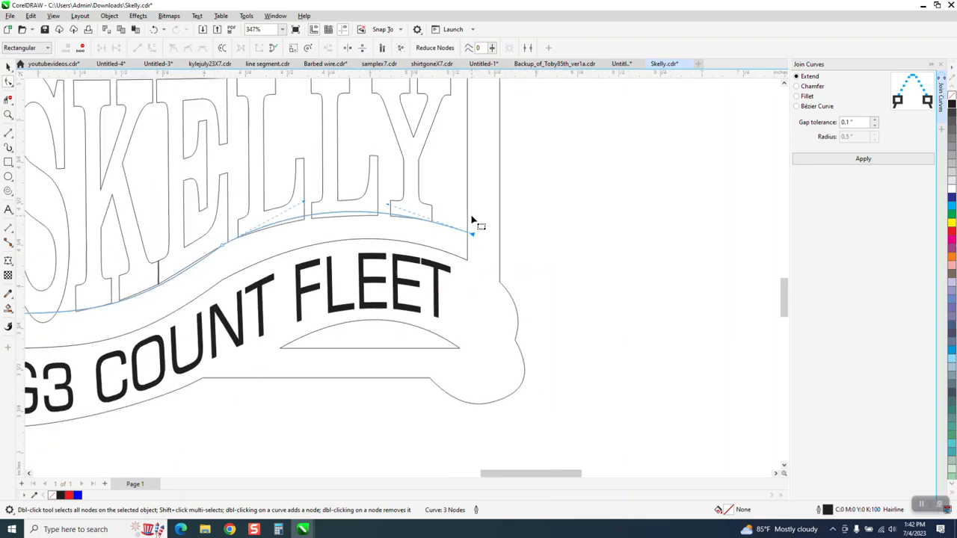
pyautogui.scroll(-1, 472, 222)
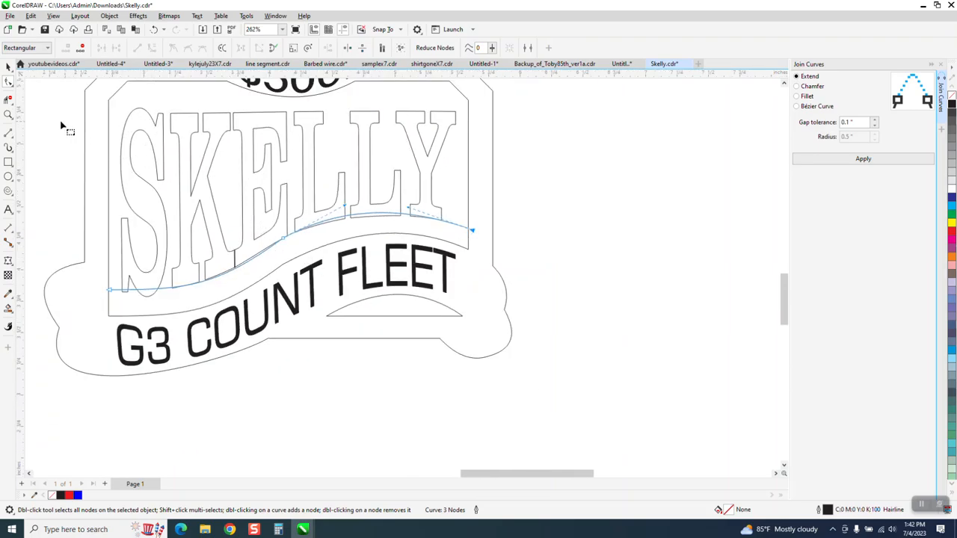
# - Try to draw a two-point line about 2.27" long across the tops of the letters from K to Y
pyautogui.click(15, 138)
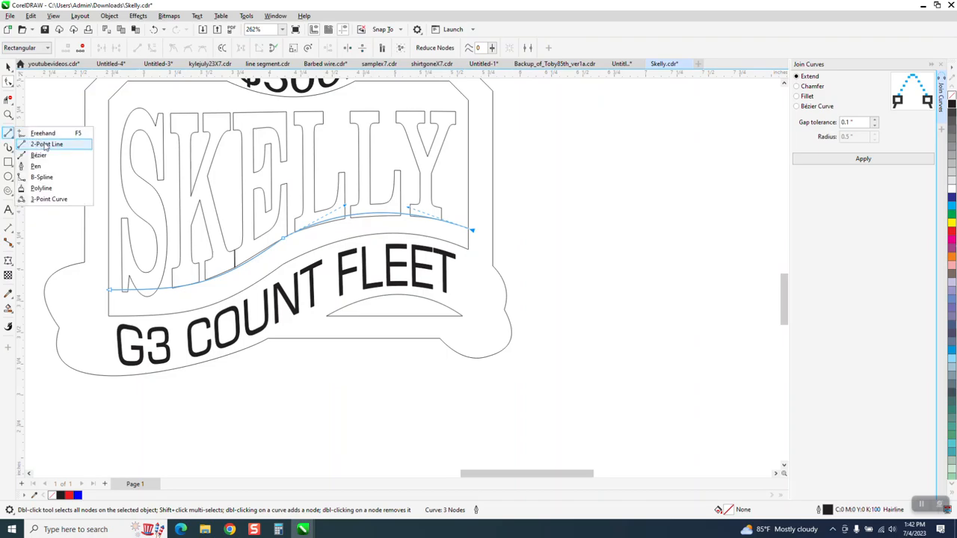
pyautogui.click(34, 143)
pyautogui.moveTo(171, 114); pyautogui.dragTo(455, 112)
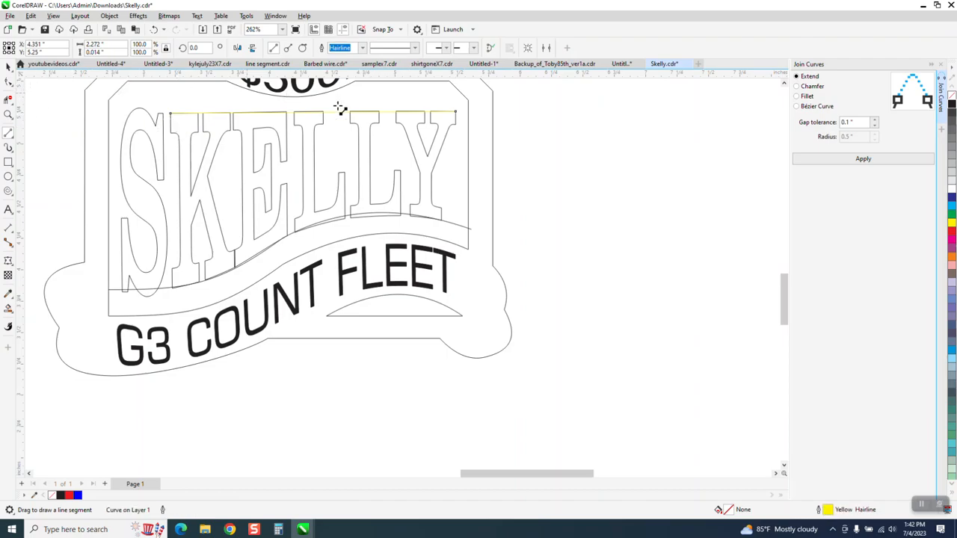
pyautogui.click(8, 67)
# - Change the document's default outline color for graphic objects to red
pyautogui.click(542, 172)
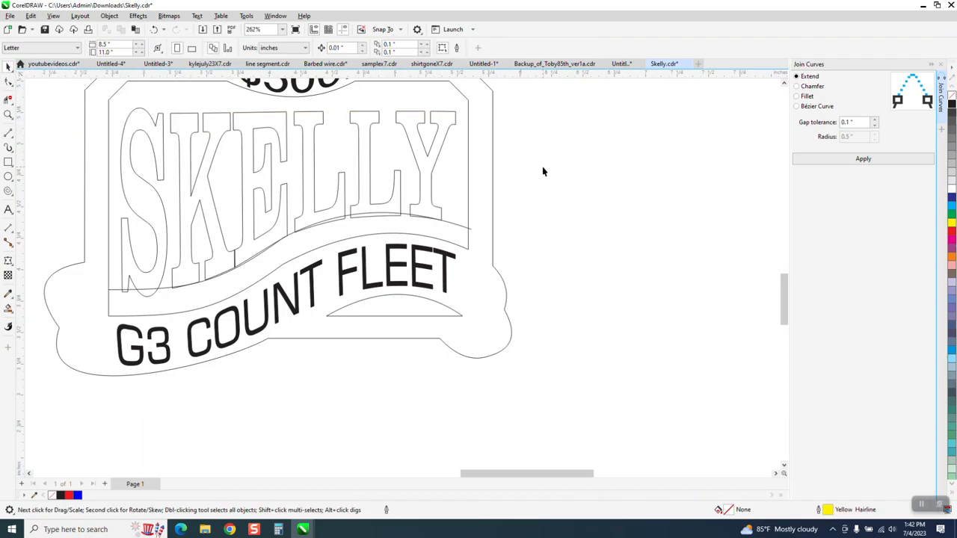
pyautogui.press('F12')
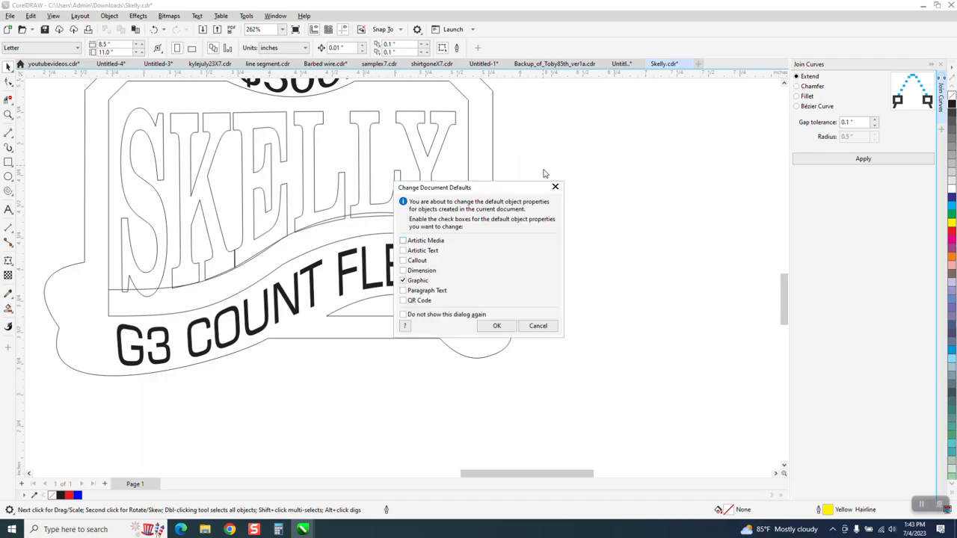
pyautogui.click(497, 327)
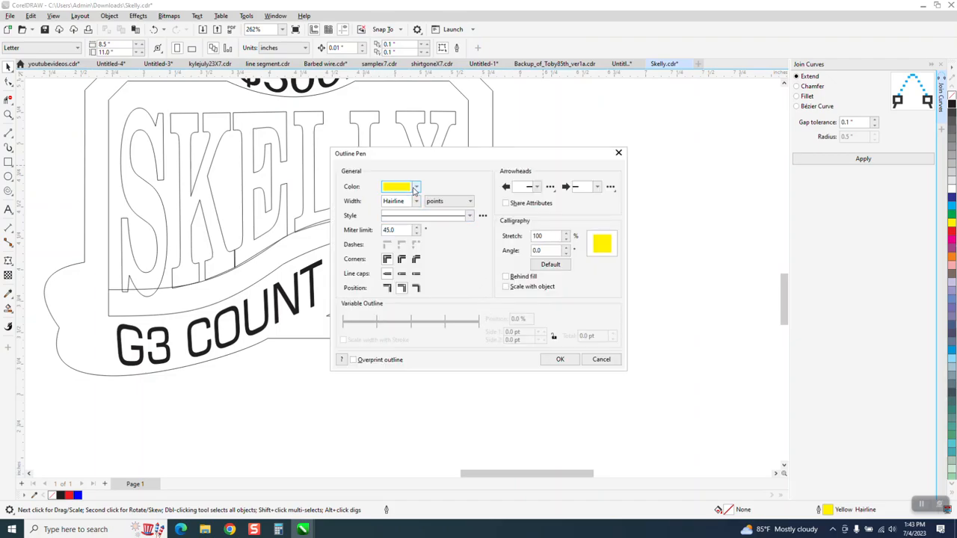
pyautogui.click(416, 187)
pyautogui.click(478, 251)
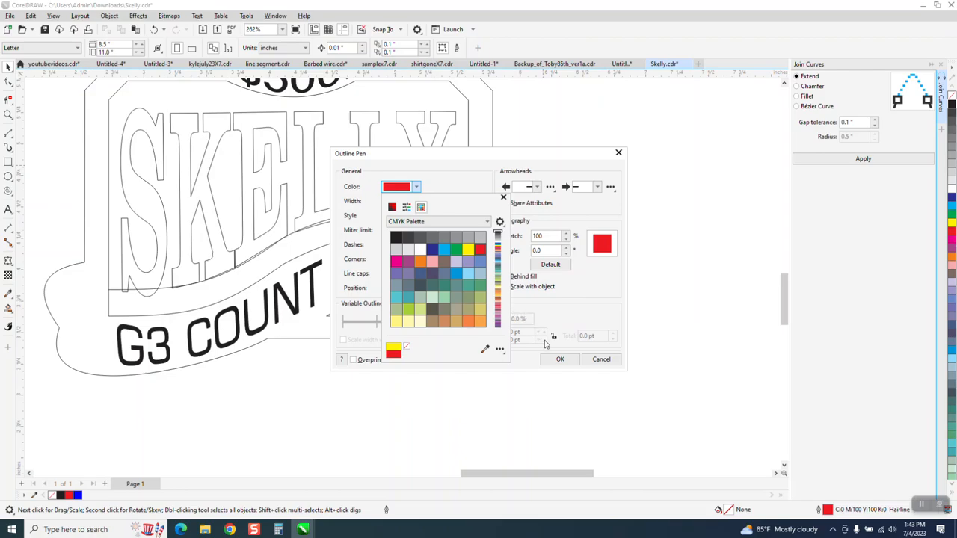
pyautogui.click(561, 358)
pyautogui.click(561, 359)
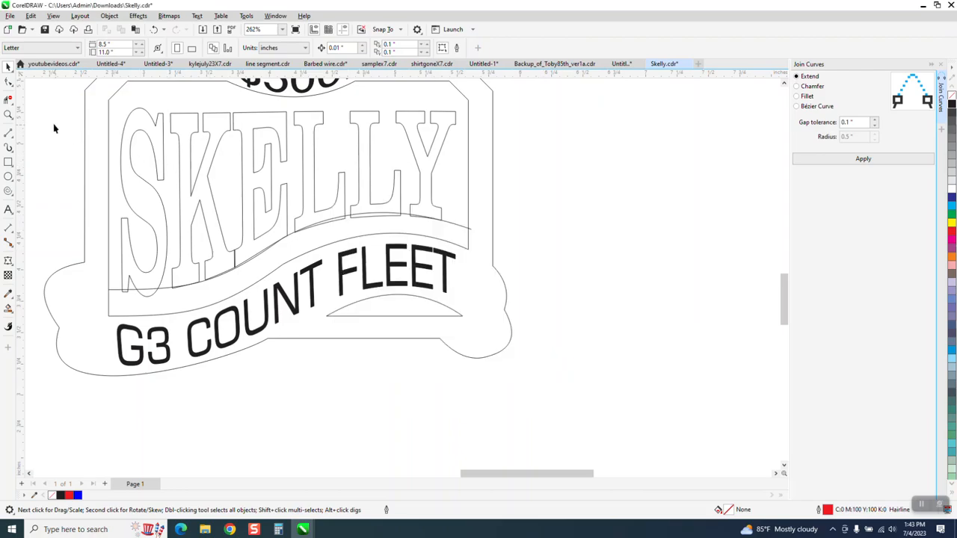
# - Draw a two-point line about 2.46" long across the letter tops from the K past the inner border, and extend its start beyond the S
pyautogui.click(10, 133)
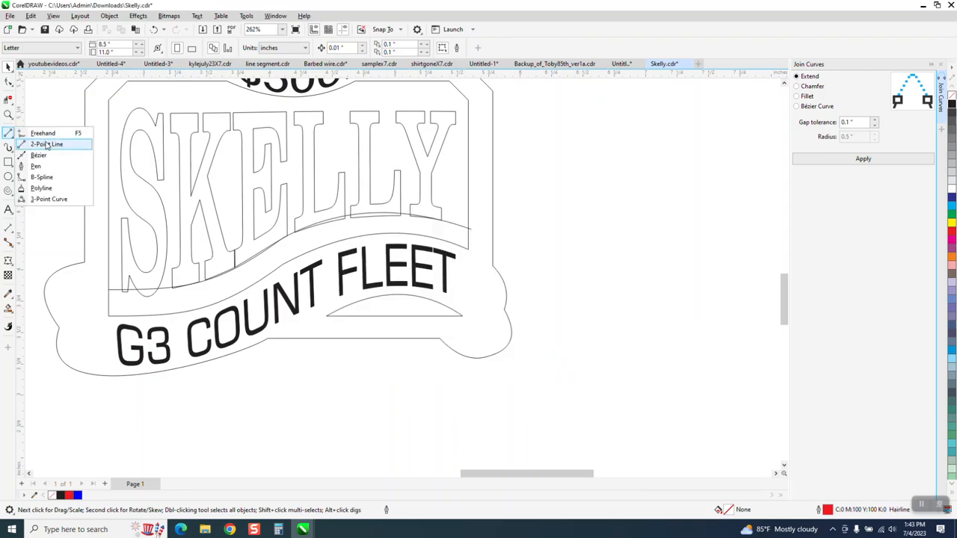
pyautogui.click(45, 139)
pyautogui.moveTo(170, 116); pyautogui.dragTo(482, 113)
pyautogui.click(8, 67)
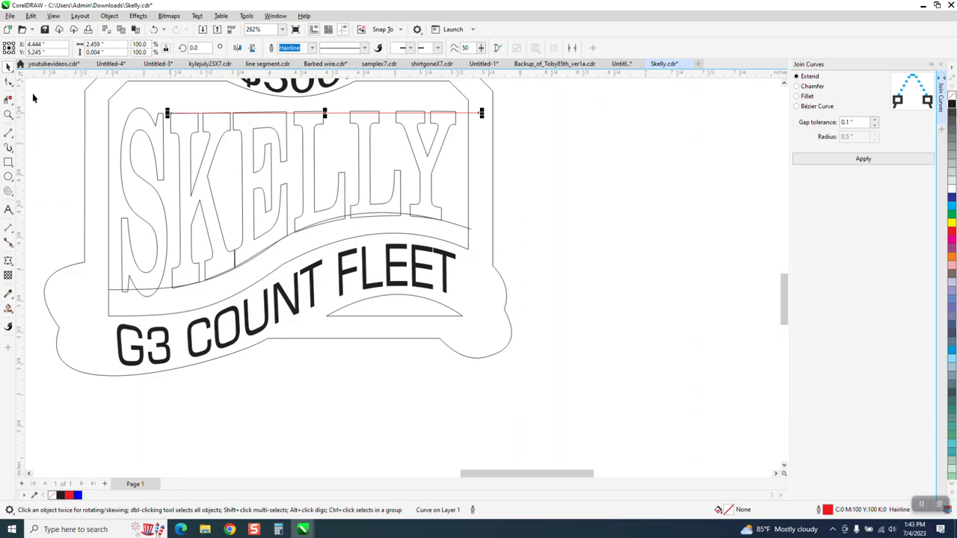
pyautogui.click(7, 83)
pyautogui.moveTo(171, 117); pyautogui.dragTo(104, 116)
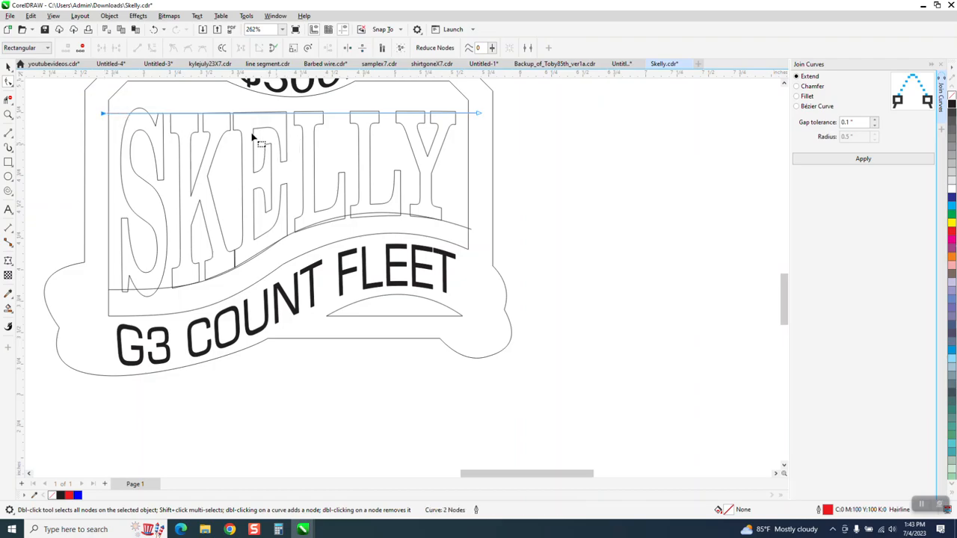
pyautogui.click(114, 17)
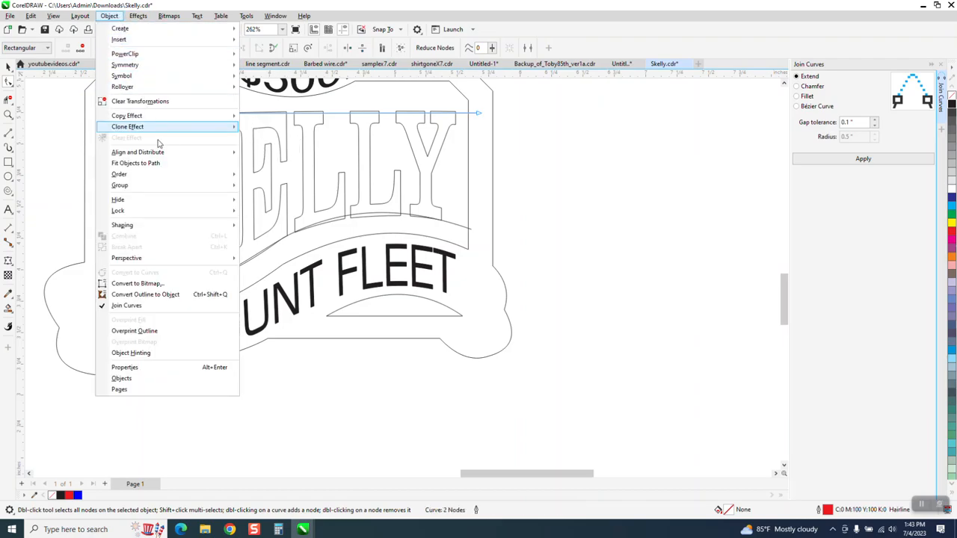
pyautogui.click(176, 295)
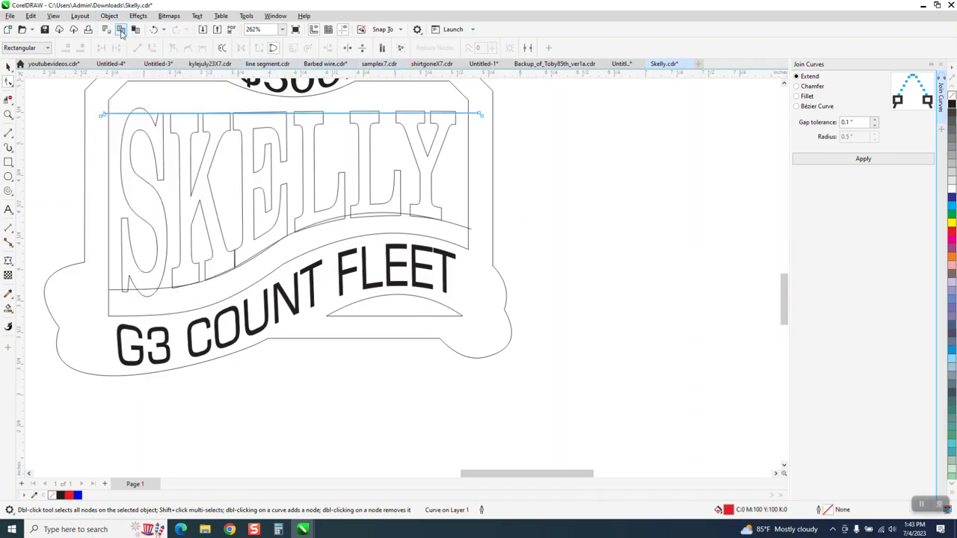
pyautogui.click(152, 29)
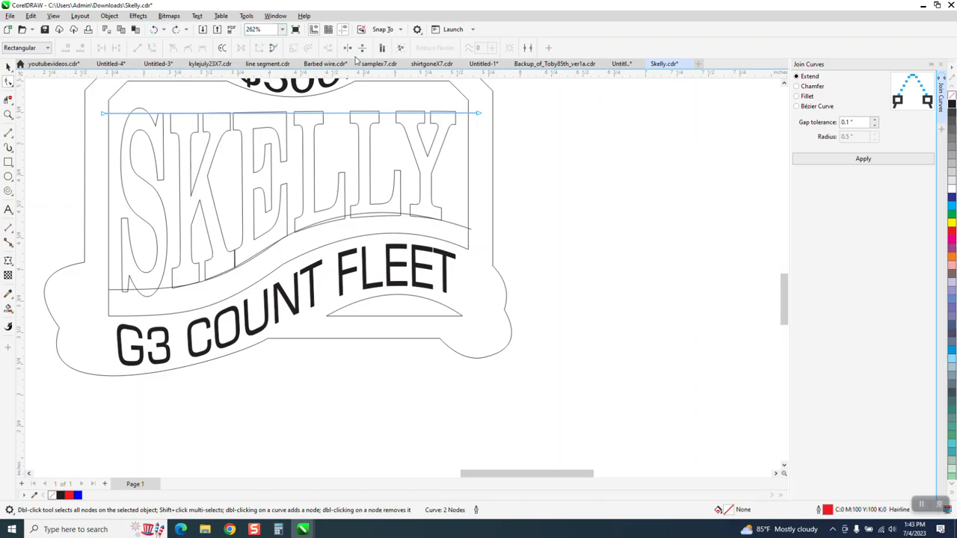
# - Set the outline width of the red line across the letter tops to 3.0 pt
pyautogui.click(10, 66)
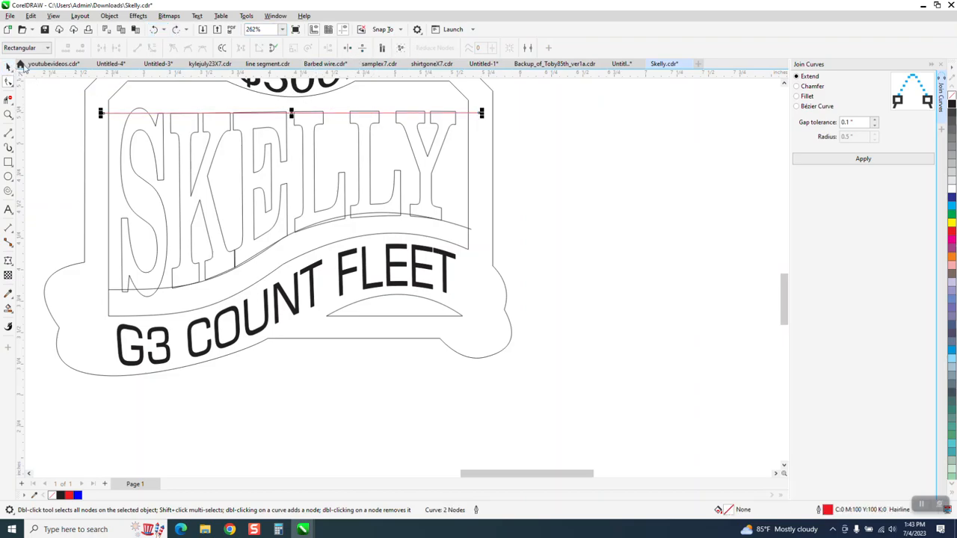
pyautogui.click(313, 50)
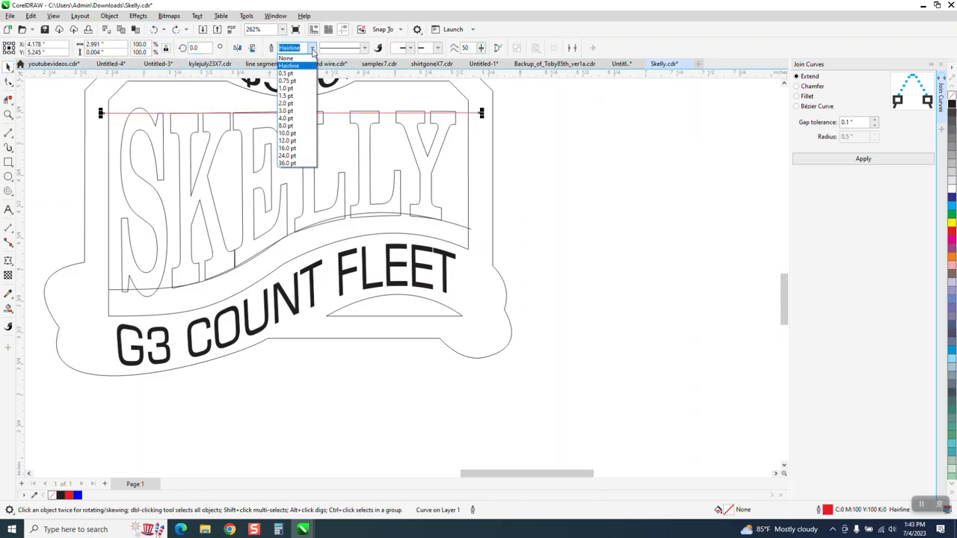
pyautogui.click(289, 89)
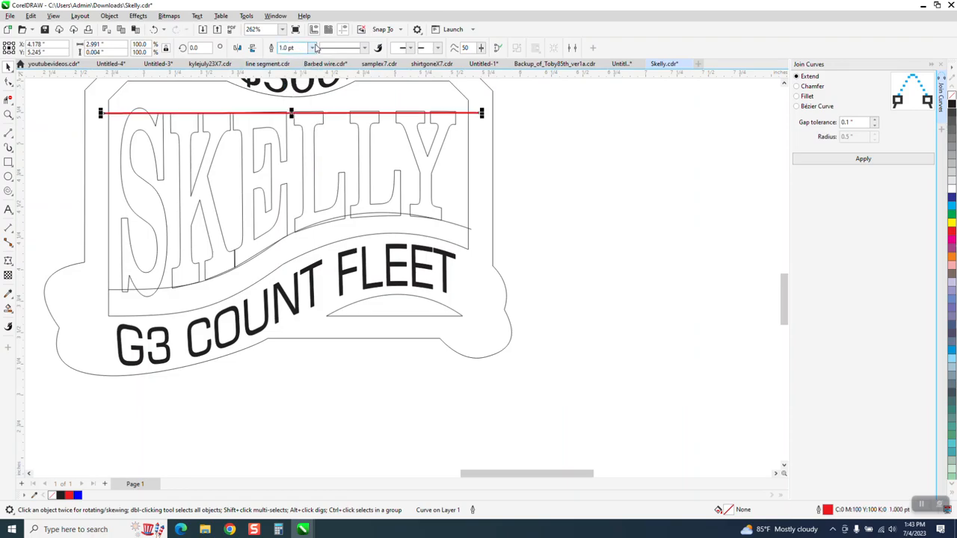
pyautogui.click(312, 50)
pyautogui.click(288, 111)
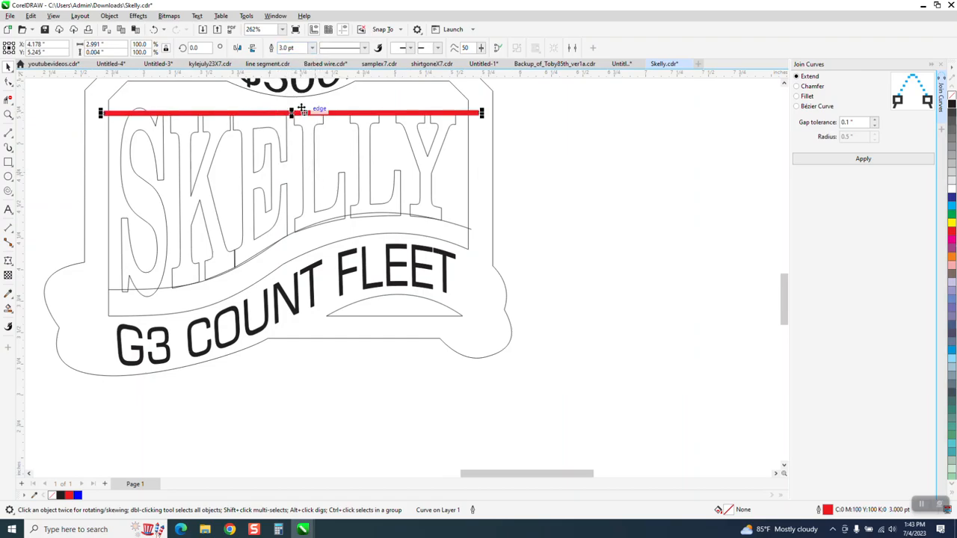
# - Set the curve along the letter bottoms to a 3.0 pt outline and convert that outline to an object
pyautogui.click(450, 225)
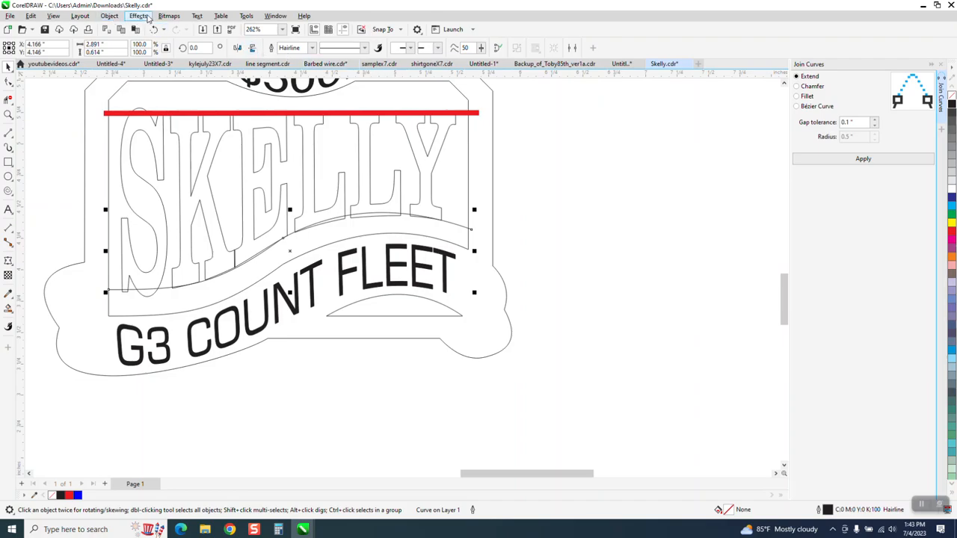
pyautogui.click(315, 48)
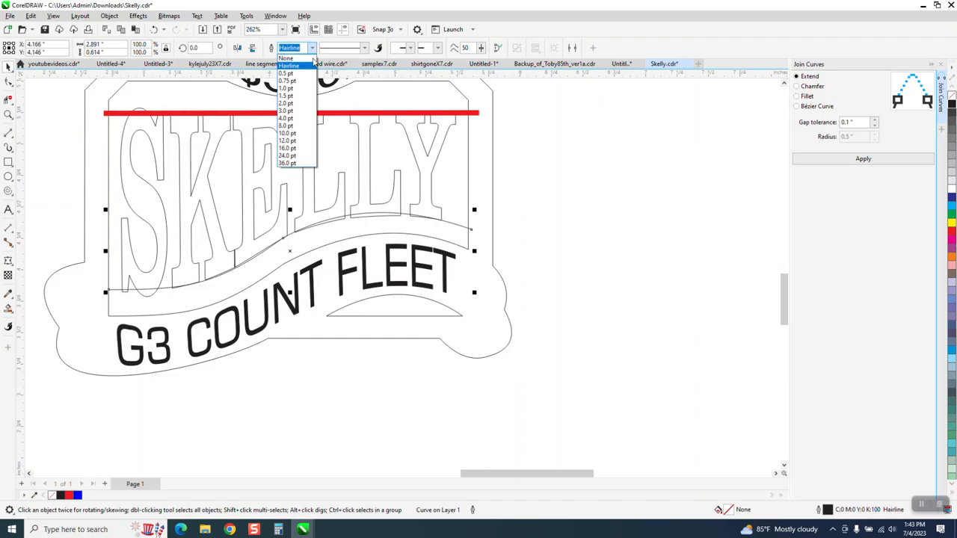
pyautogui.click(291, 114)
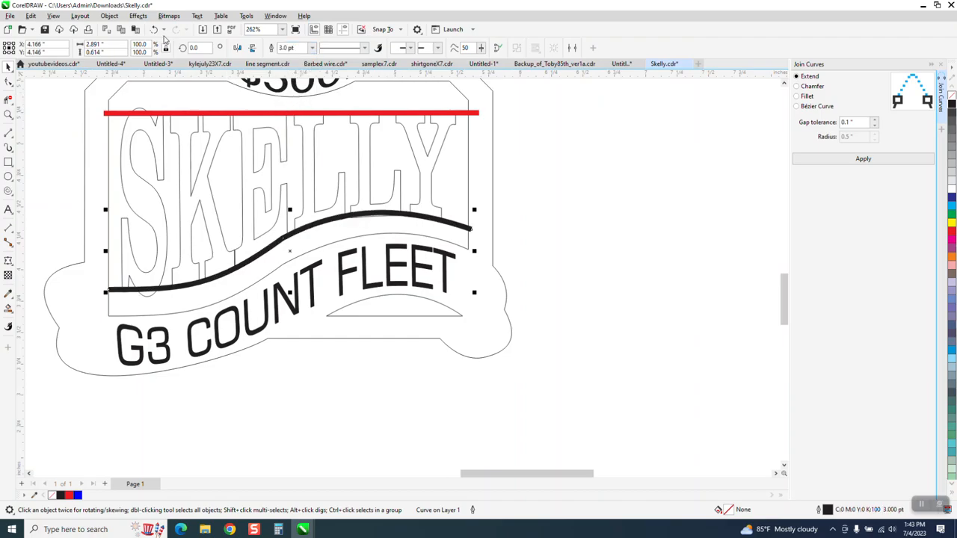
pyautogui.click(109, 16)
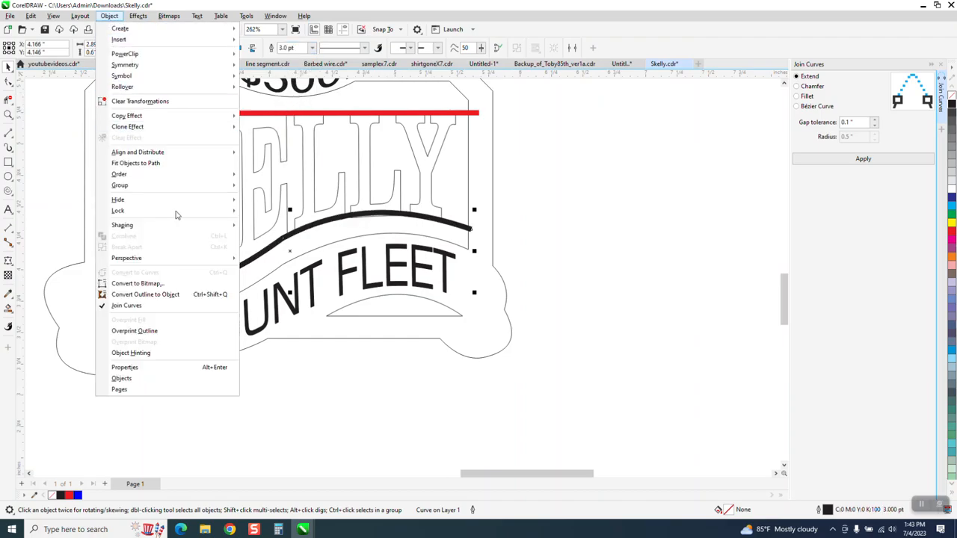
pyautogui.click(165, 299)
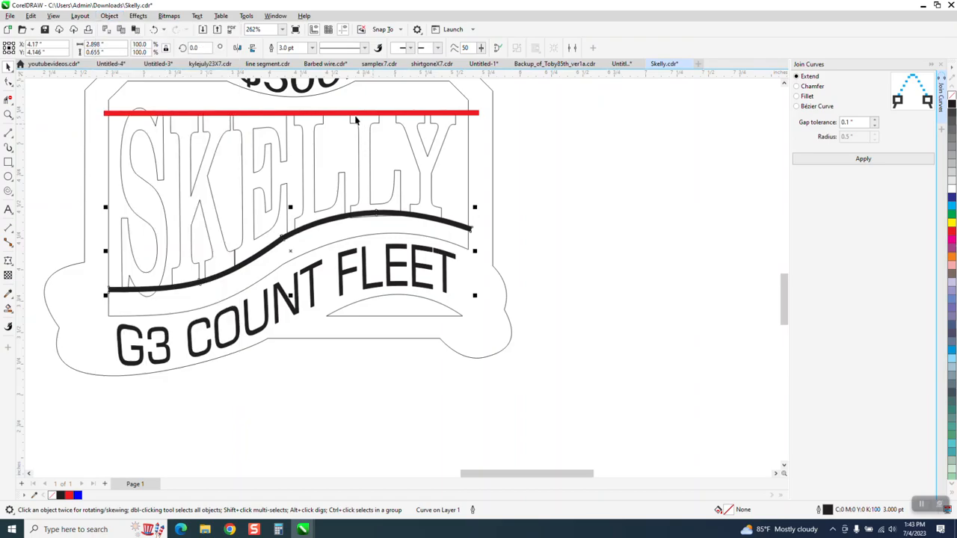
# - Convert the red top line's outline to an object, with no fill and a black outline
pyautogui.click(357, 113)
pyautogui.click(109, 16)
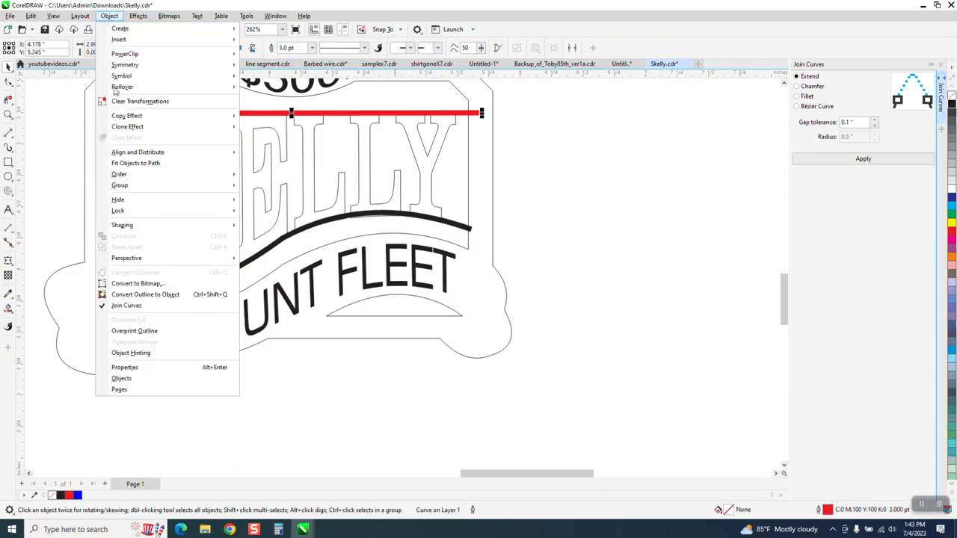
pyautogui.click(149, 297)
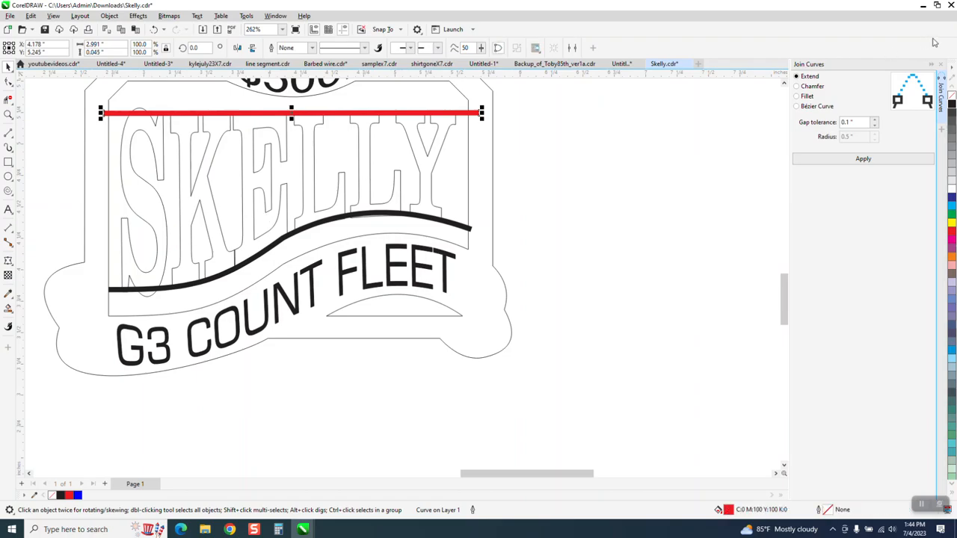
pyautogui.click(952, 93)
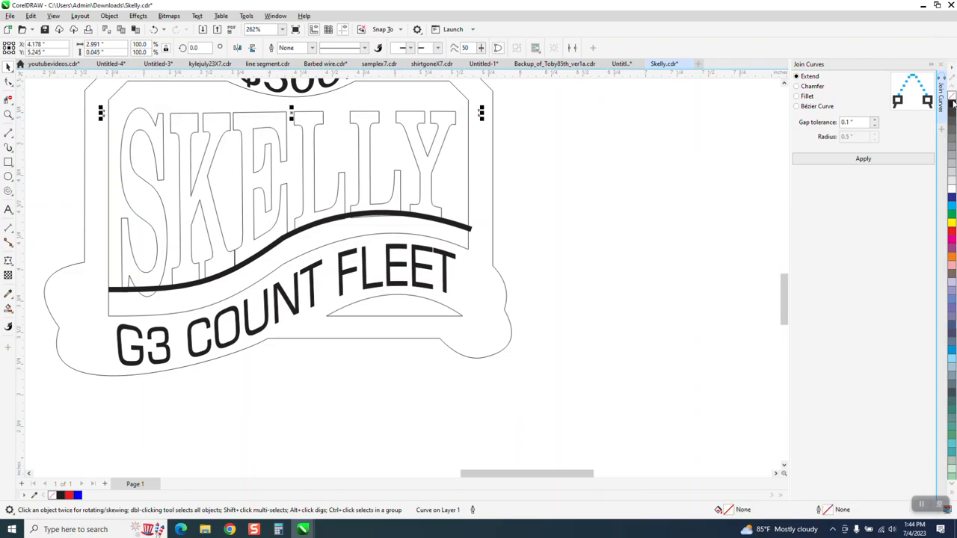
pyautogui.rightClick(951, 103)
# - Remove the fill from the curved band under the letters and give it a black outline
pyautogui.click(465, 230)
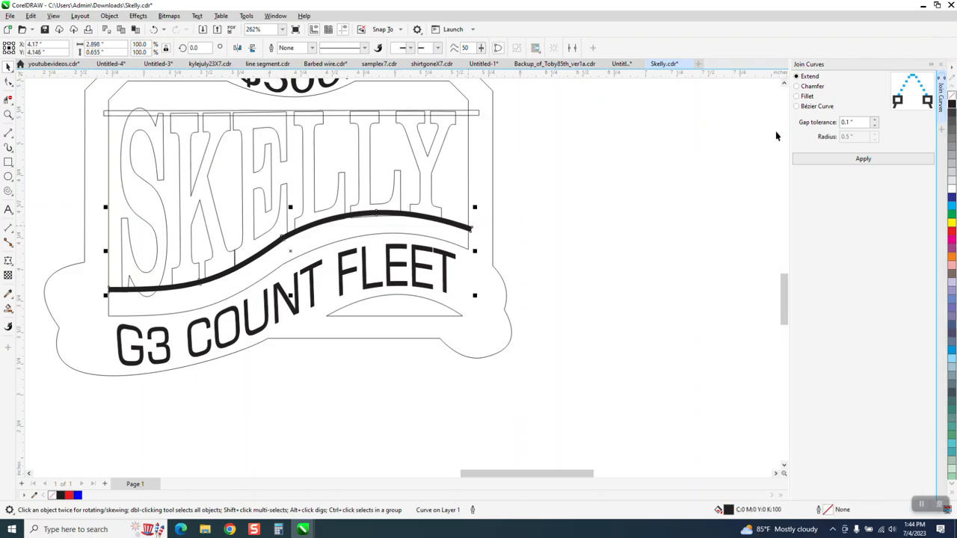
pyautogui.click(951, 94)
pyautogui.rightClick(952, 105)
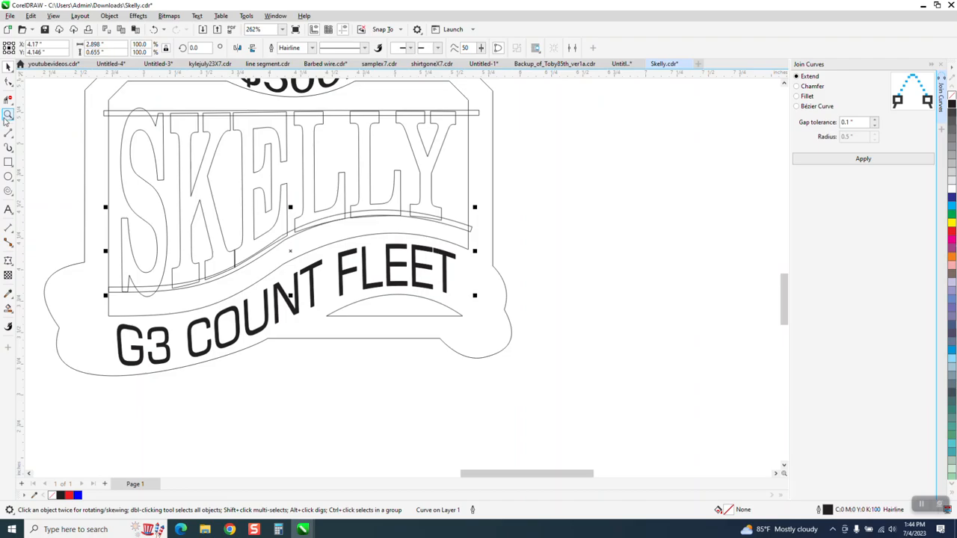
# - Move the curved band's two end nodes beside the S outward past the inner border
pyautogui.click(8, 114)
pyautogui.moveTo(124, 299); pyautogui.dragTo(124, 299)
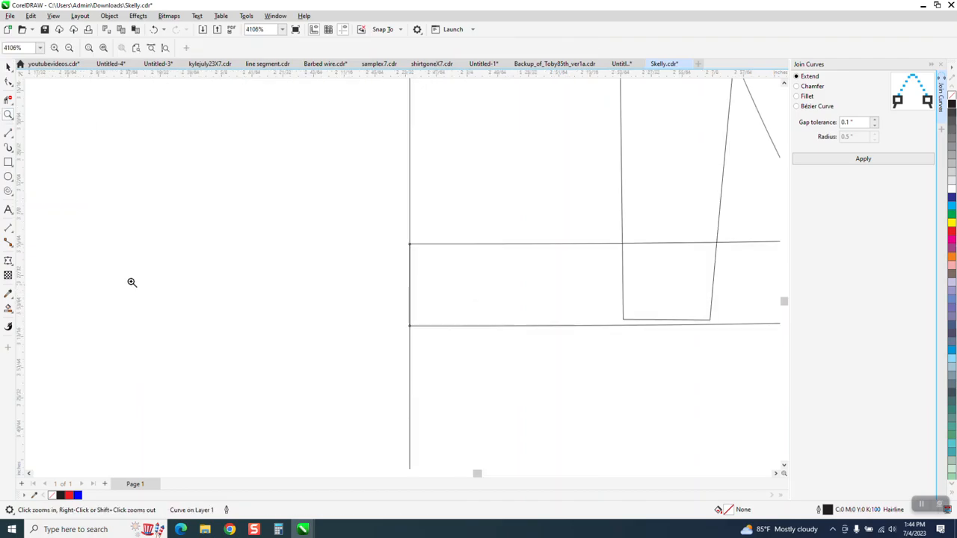
pyautogui.click(8, 81)
pyautogui.moveTo(383, 225); pyautogui.dragTo(390, 329)
pyautogui.scroll(-3, 132, 235)
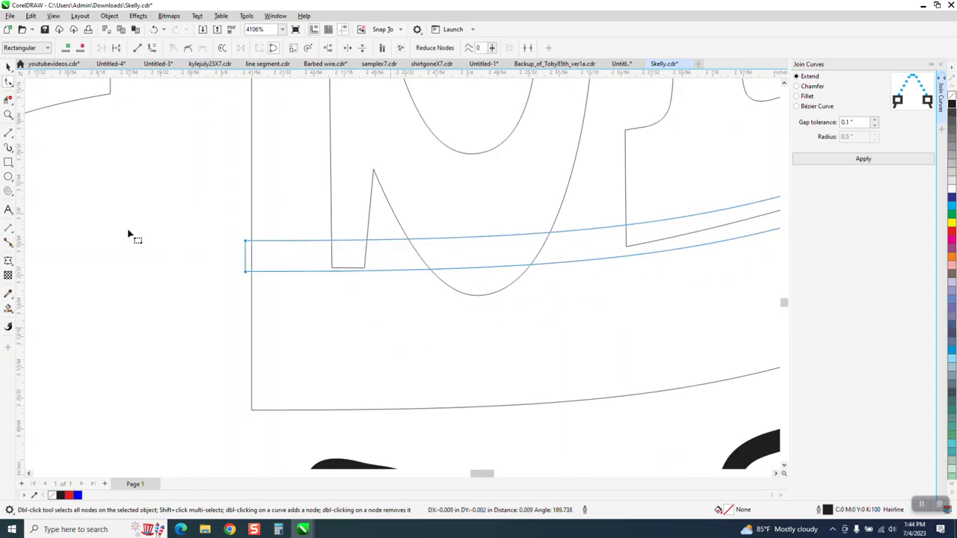
pyautogui.scroll(-3, 466, 274)
pyautogui.scroll(-1, 373, 267)
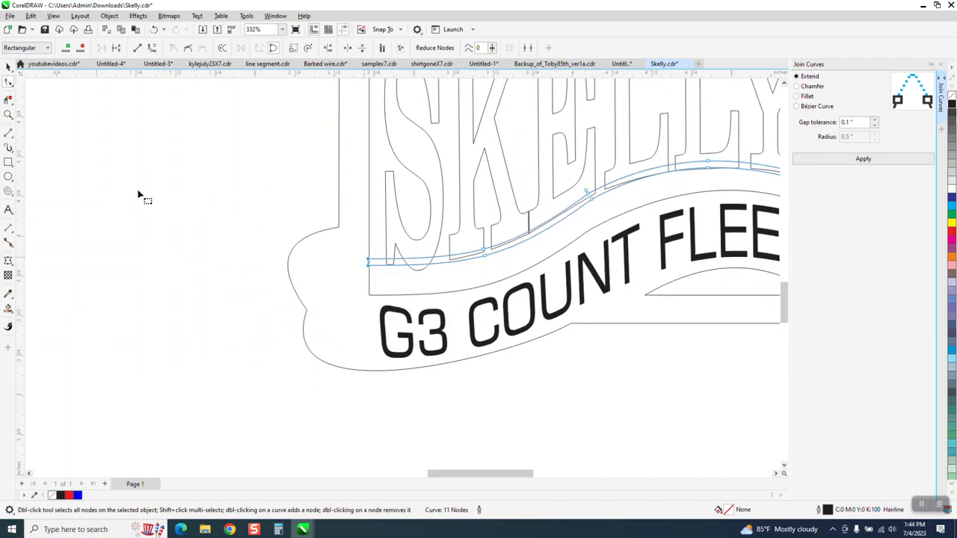
# - Lower the curved band's two end nodes beside the S so its upper edge meets the foot of the S
pyautogui.click(8, 115)
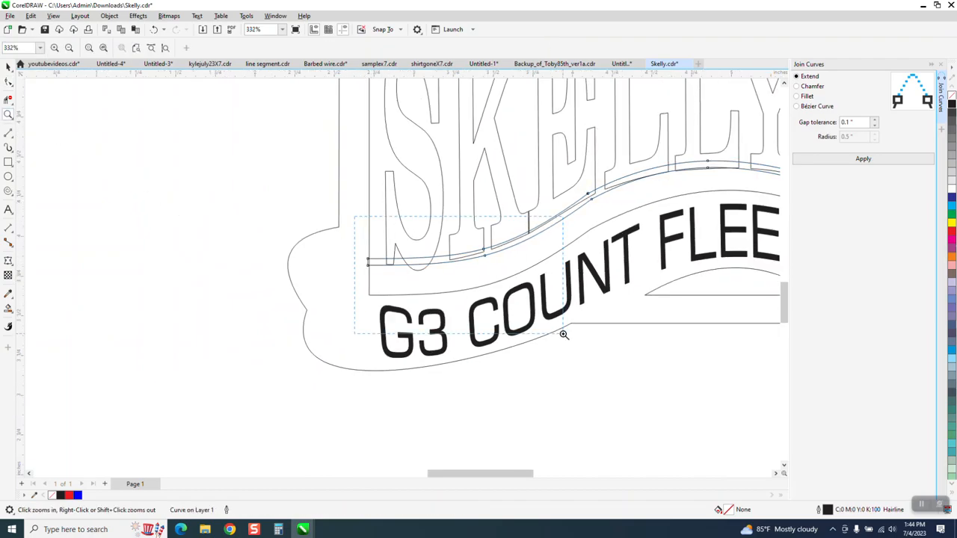
pyautogui.moveTo(563, 334); pyautogui.dragTo(352, 219)
pyautogui.click(8, 82)
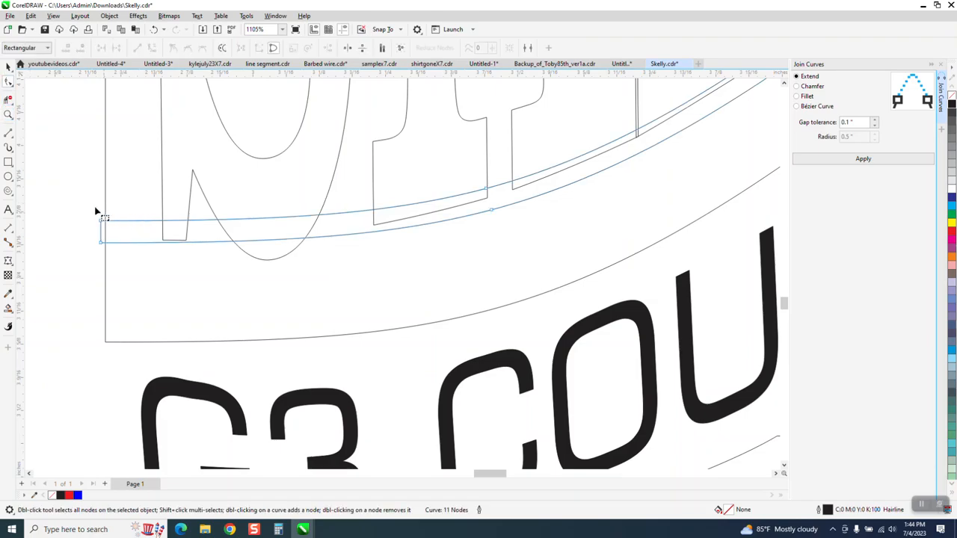
pyautogui.moveTo(103, 245); pyautogui.dragTo(102, 263)
pyautogui.scroll(-6, 95, 254)
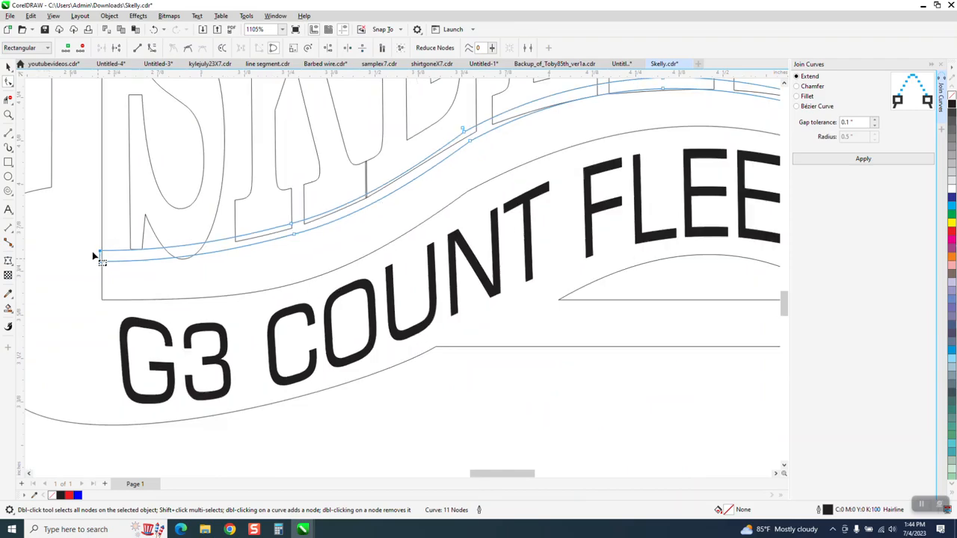
pyautogui.scroll(-3, 422, 267)
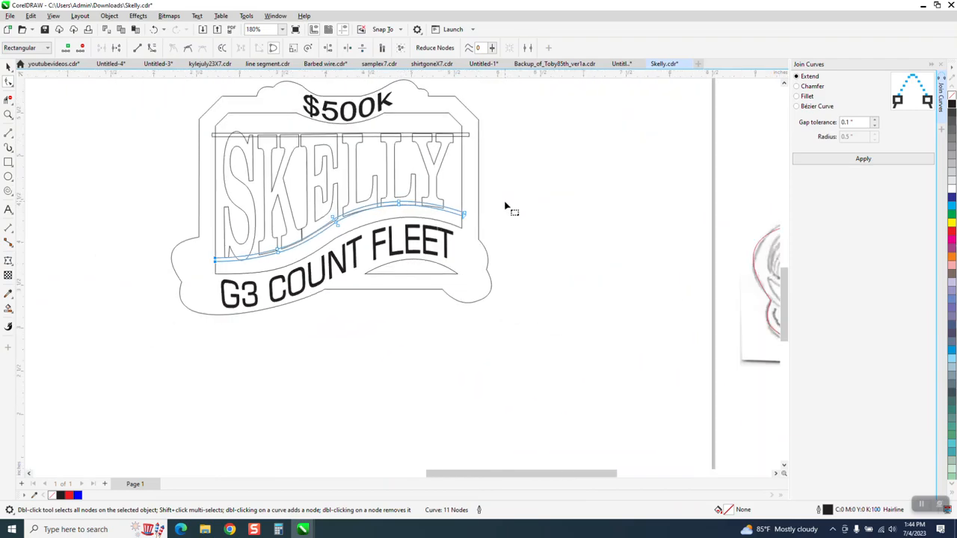
# - Weld the top bar, the curved band and the SKELLY letters into one shape
pyautogui.click(8, 67)
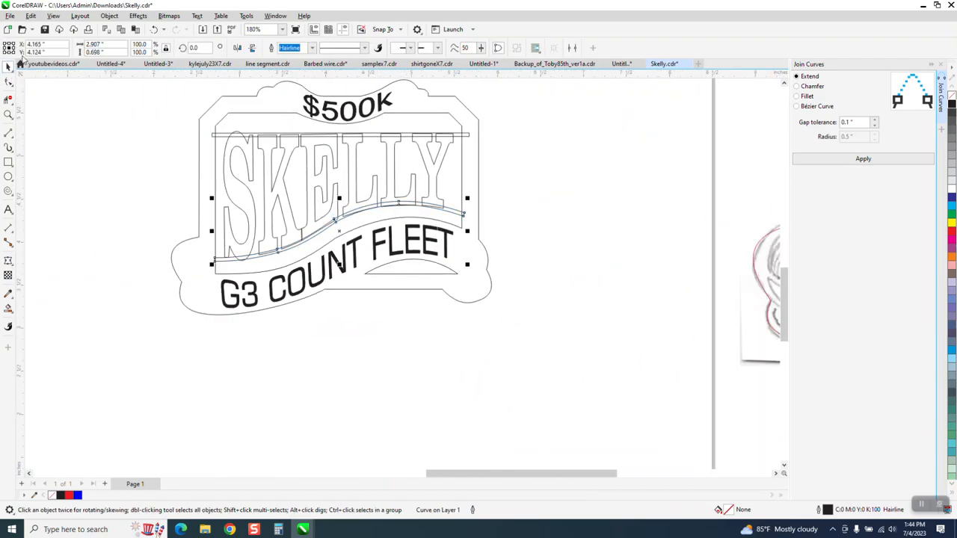
pyautogui.keyDown('shift'); pyautogui.click(219, 137); pyautogui.keyUp('shift')
pyautogui.keyDown('shift'); pyautogui.click(234, 148); pyautogui.keyUp('shift')
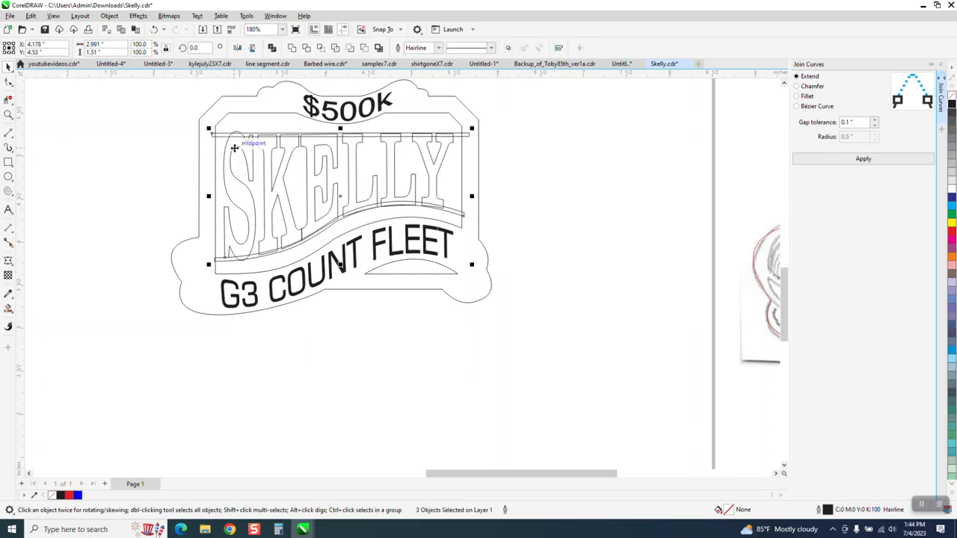
pyautogui.click(292, 48)
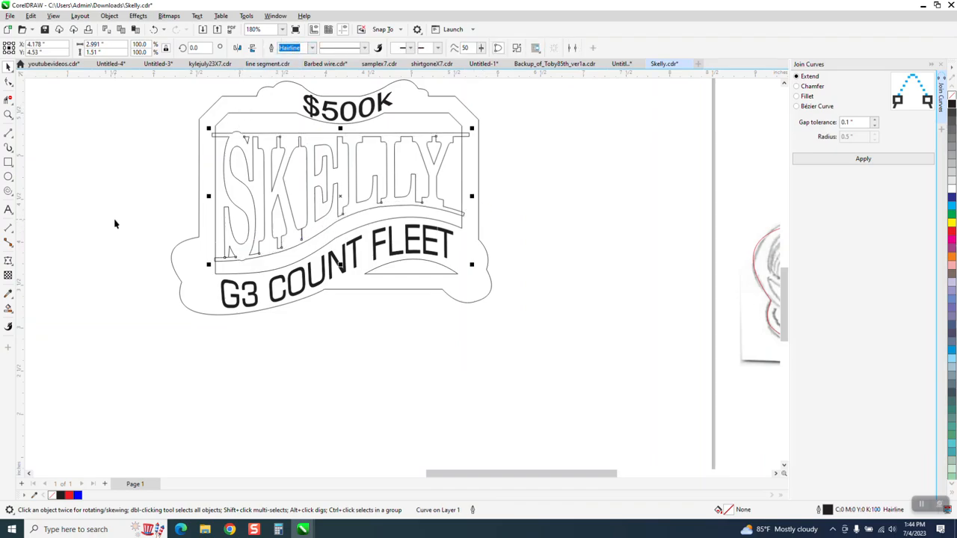
# - Delete the bar and band segments that overhang or cross the inner border beside the S with Virtual Segment Delete
pyautogui.click(8, 114)
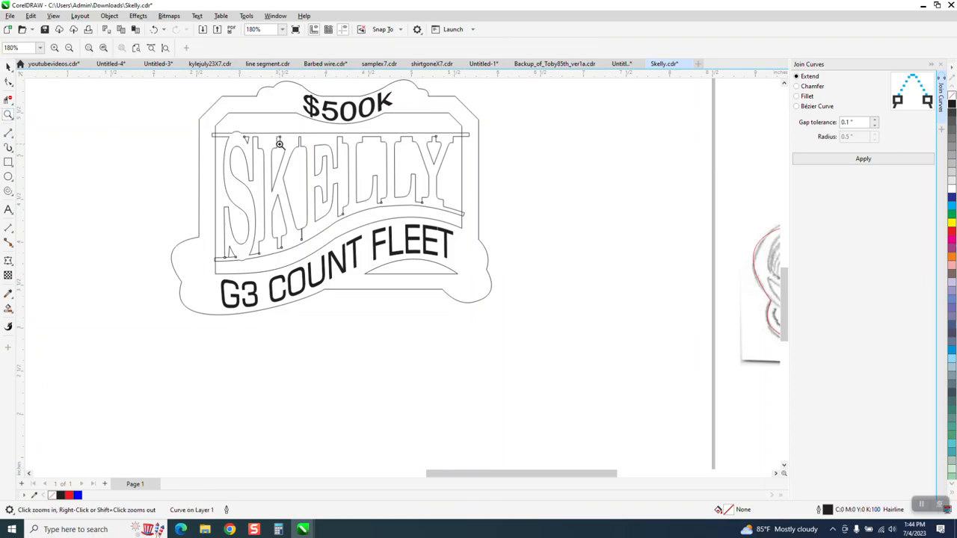
pyautogui.moveTo(201, 118); pyautogui.dragTo(323, 183)
pyautogui.click(8, 101)
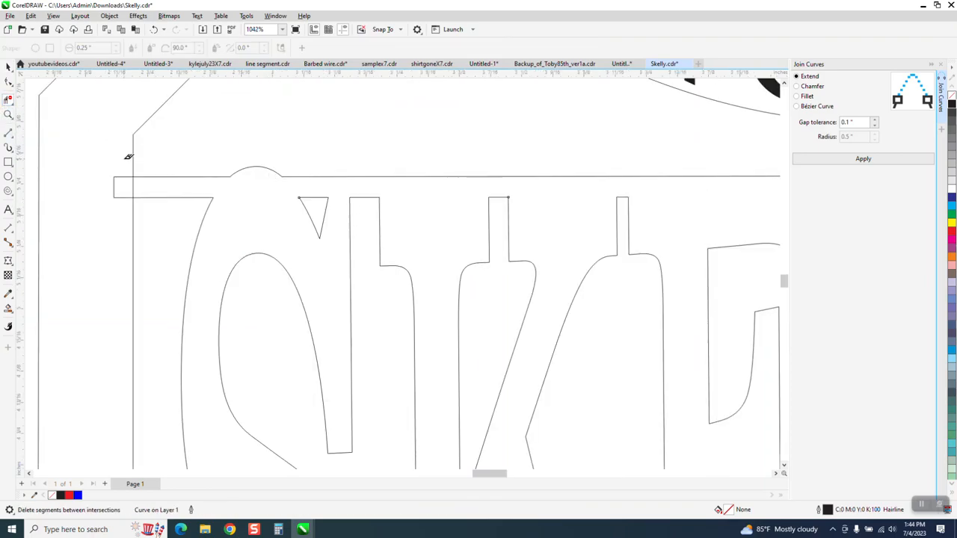
pyautogui.click(114, 187)
pyautogui.click(133, 187)
pyautogui.scroll(-2, 179, 180)
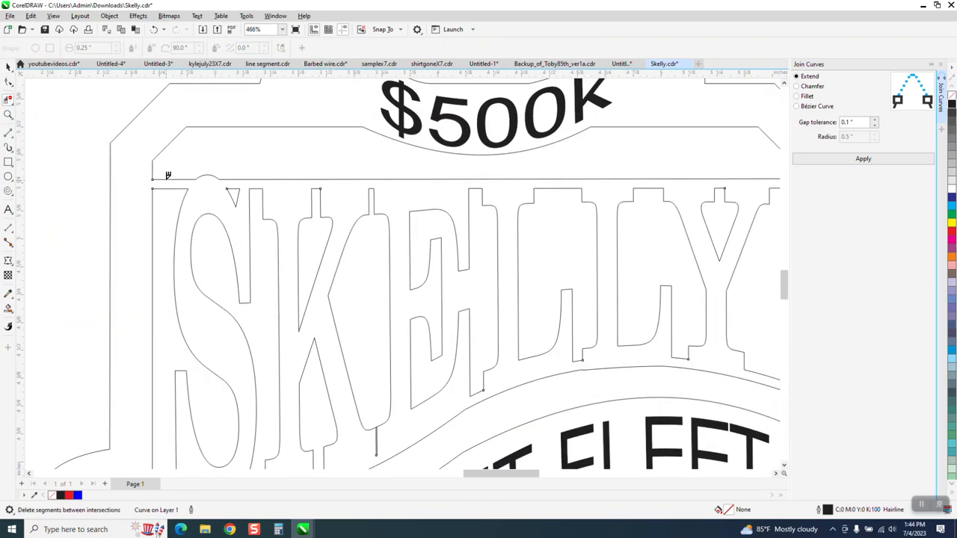
pyautogui.scroll(-1, 179, 175)
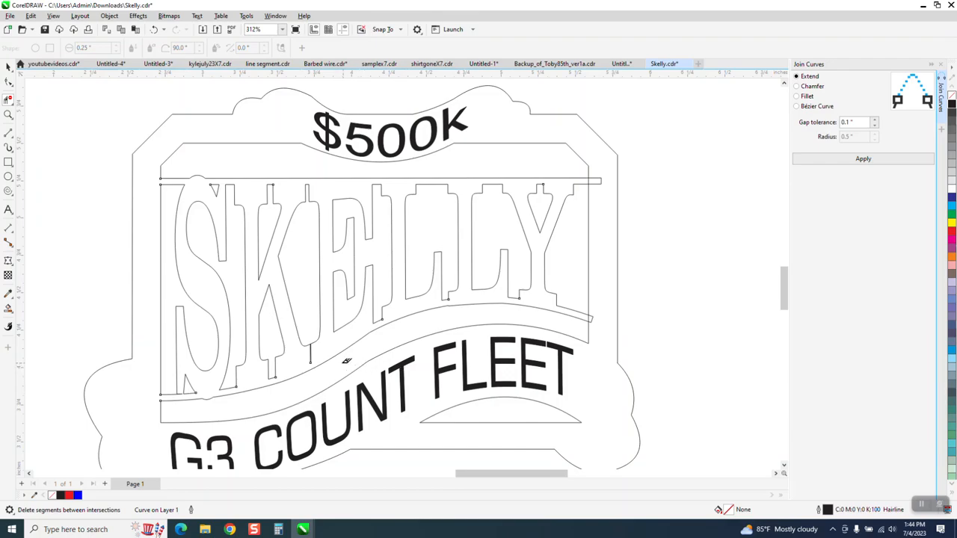
# - Delete the stub below the K and the overhanging and crossing segments at the inner border beside the Y
pyautogui.click(310, 356)
pyautogui.click(598, 180)
pyautogui.click(590, 182)
pyautogui.click(153, 29)
pyautogui.click(590, 177)
pyautogui.click(8, 67)
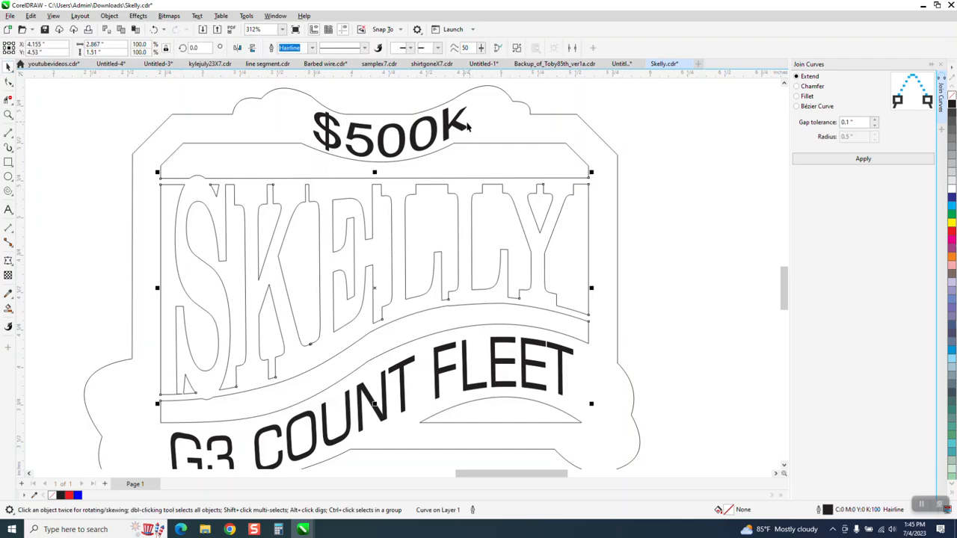
# - Set the nudge distance to 2 inches, and nudge the $500K text up and the G3 COUNT FLEET text down off the sign
pyautogui.click(633, 128)
pyautogui.click(335, 48)
pyautogui.write('2')
pyautogui.click(447, 118)
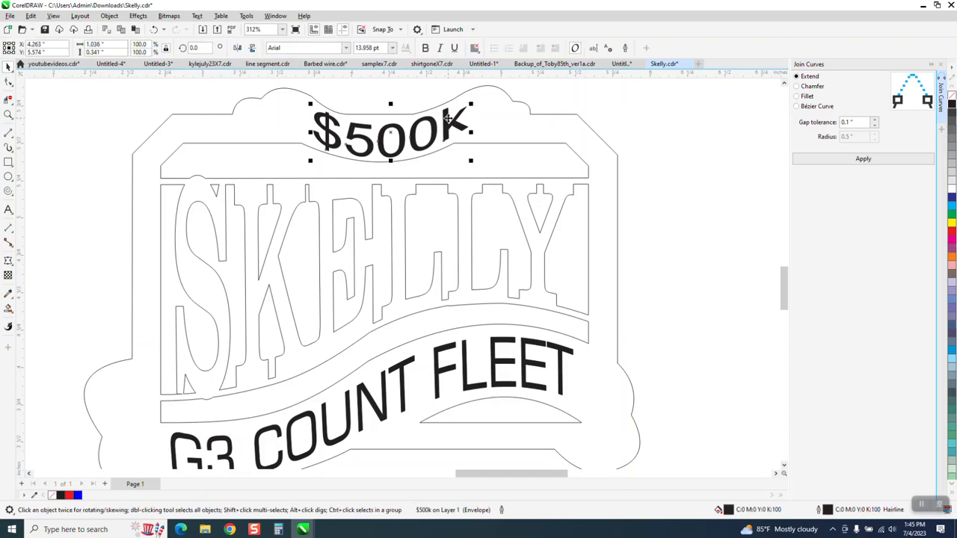
pyautogui.press('Up')
pyautogui.click(510, 342)
pyautogui.press('Down')
pyautogui.scroll(-2, 440, 292)
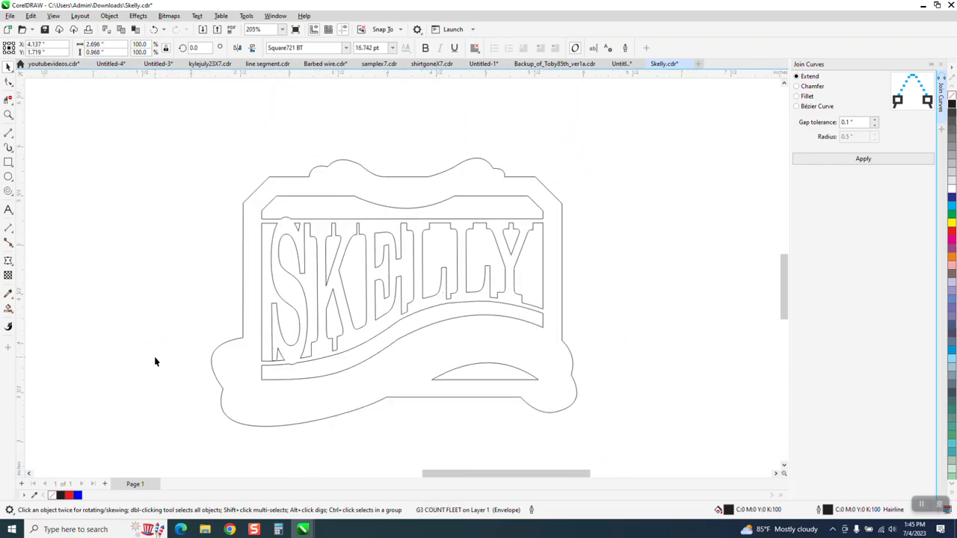
# - Create a blue shape from the sign's enclosed border region with Smart Fill, and remove the fill from that shape
pyautogui.click(8, 309)
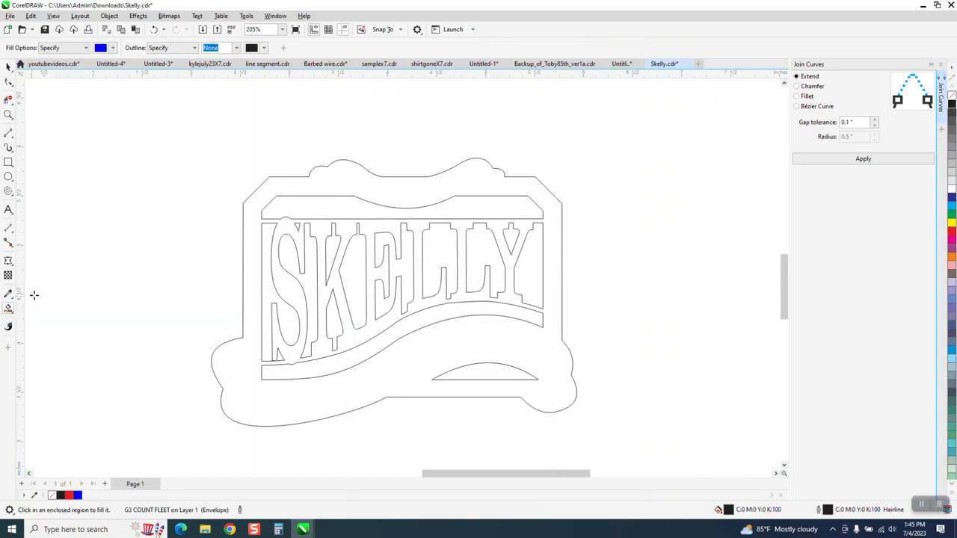
pyautogui.click(365, 184)
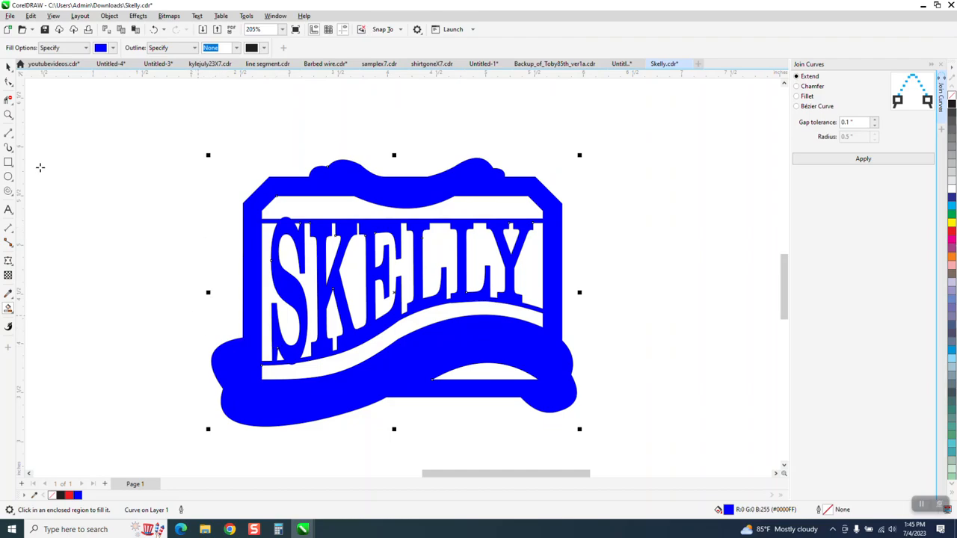
pyautogui.click(8, 115)
pyautogui.moveTo(224, 364); pyautogui.dragTo(325, 410)
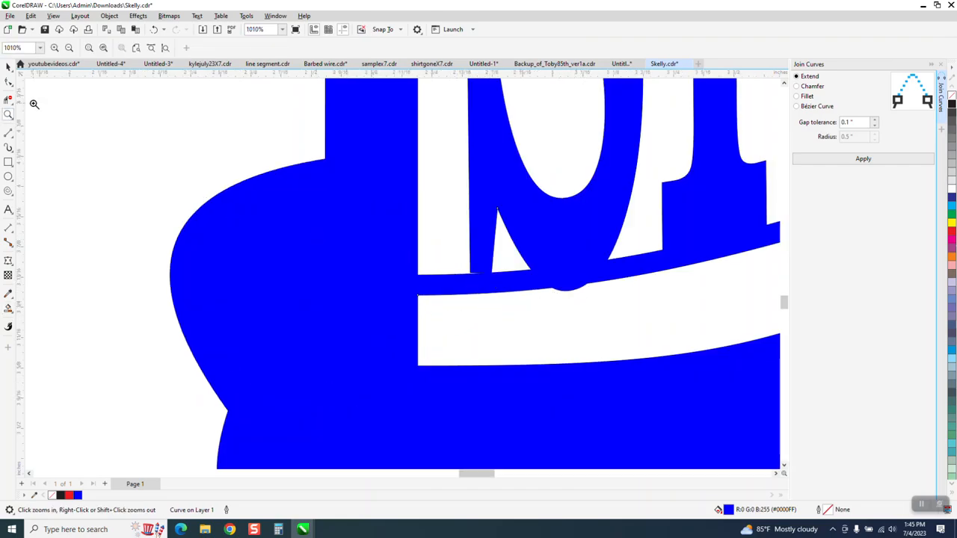
pyautogui.click(10, 85)
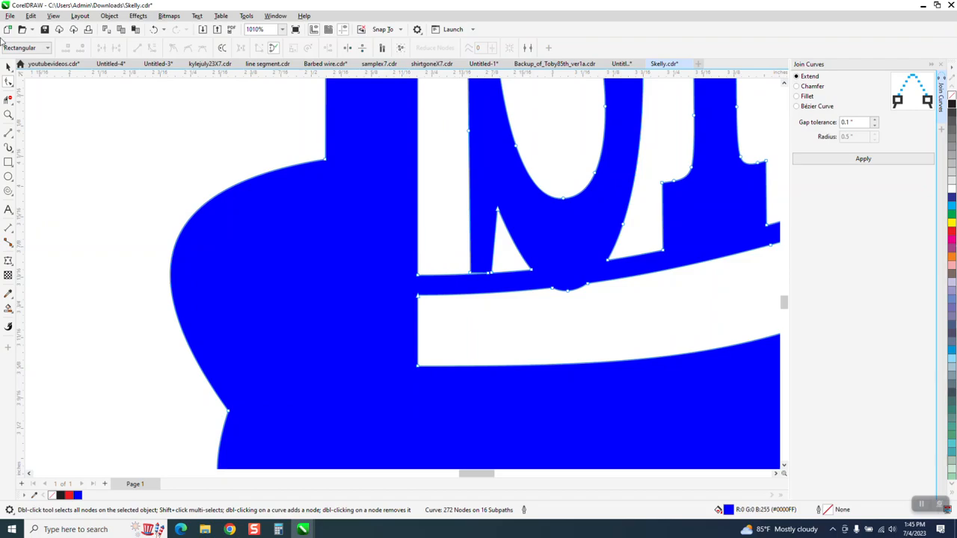
pyautogui.click(8, 67)
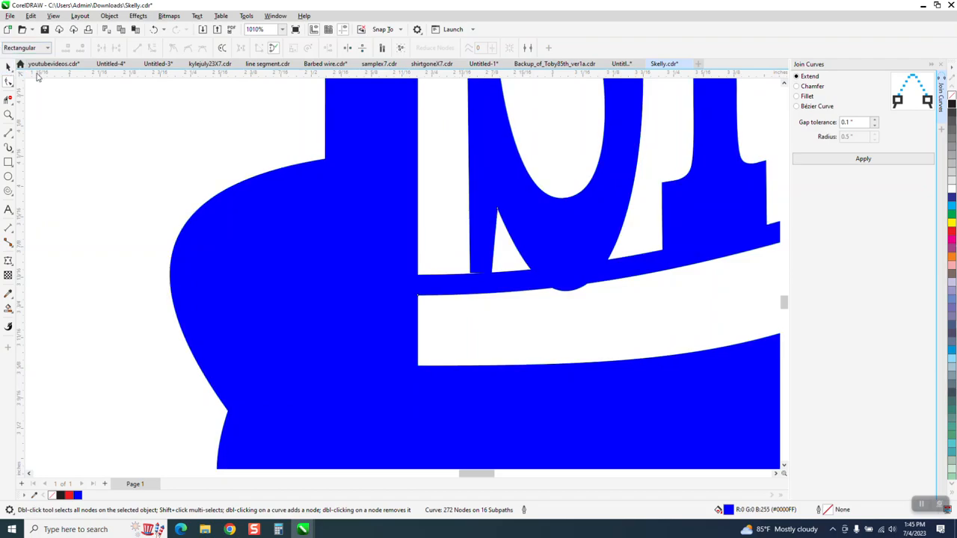
pyautogui.click(951, 96)
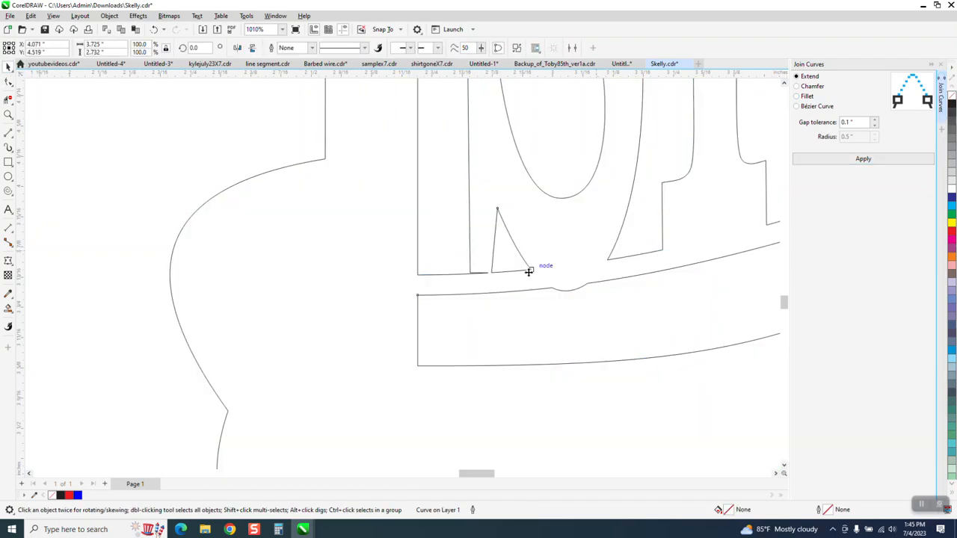
# - Delete the segments forming the thin spike beside the foot of the S with Virtual Segment Delete
pyautogui.click(8, 113)
pyautogui.moveTo(457, 232); pyautogui.dragTo(506, 289)
pyautogui.click(8, 82)
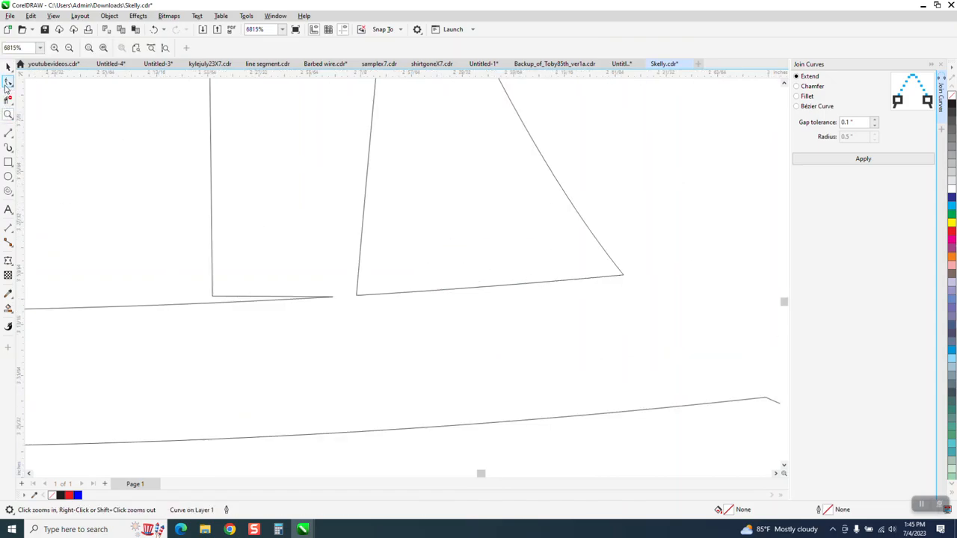
pyautogui.moveTo(212, 296); pyautogui.dragTo(213, 309)
pyautogui.click(8, 101)
pyautogui.moveTo(269, 248); pyautogui.dragTo(270, 330)
pyautogui.moveTo(294, 273); pyautogui.dragTo(344, 320)
pyautogui.scroll(-3, 217, 306)
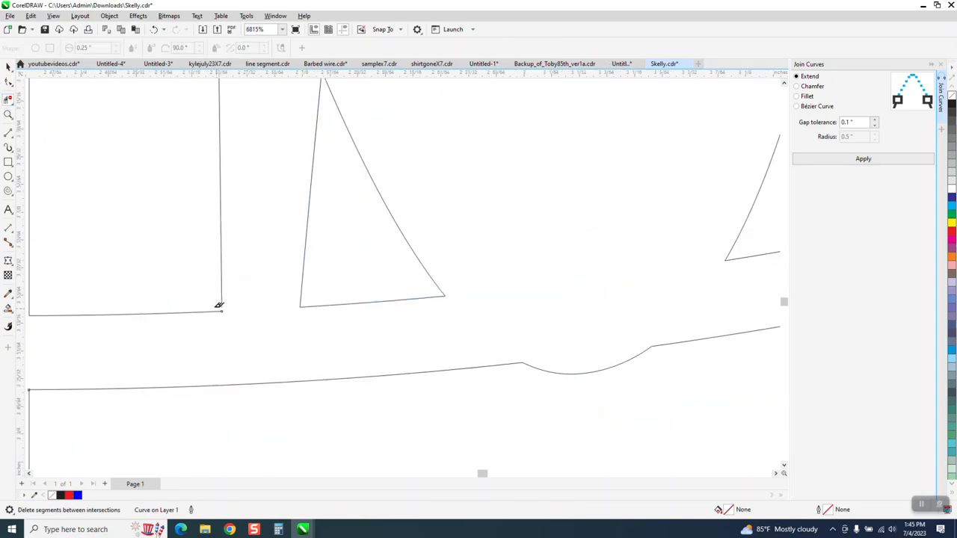
pyautogui.scroll(-5, 195, 281)
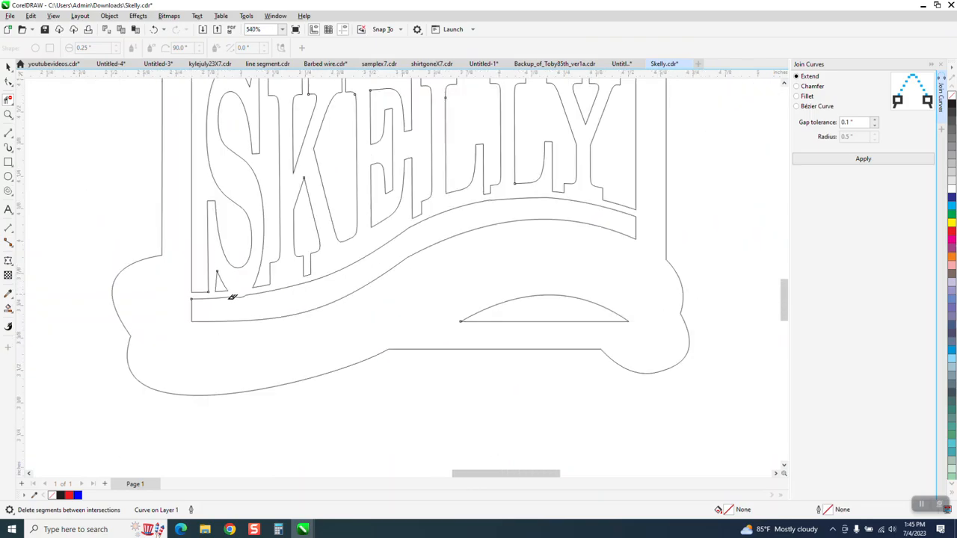
pyautogui.scroll(-1, 337, 303)
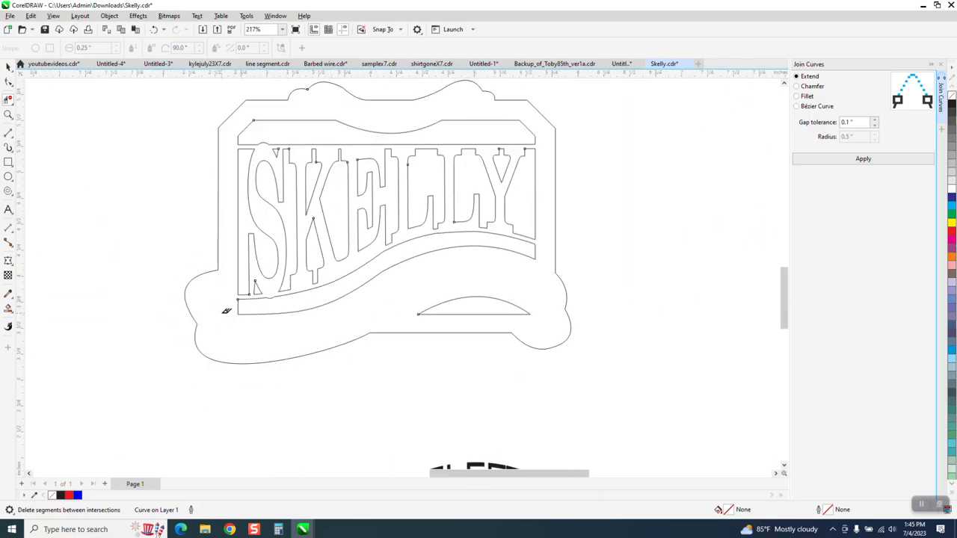
# - Smart-fill the sign's border region in blue and recolour the filled shape black
pyautogui.click(8, 307)
pyautogui.click(222, 282)
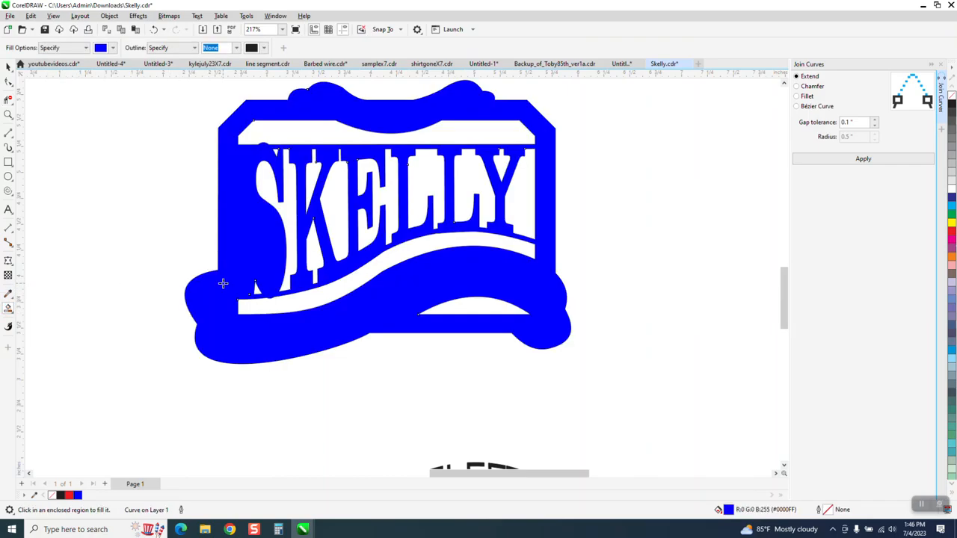
pyautogui.click(952, 107)
pyautogui.scroll(-3, 137, 309)
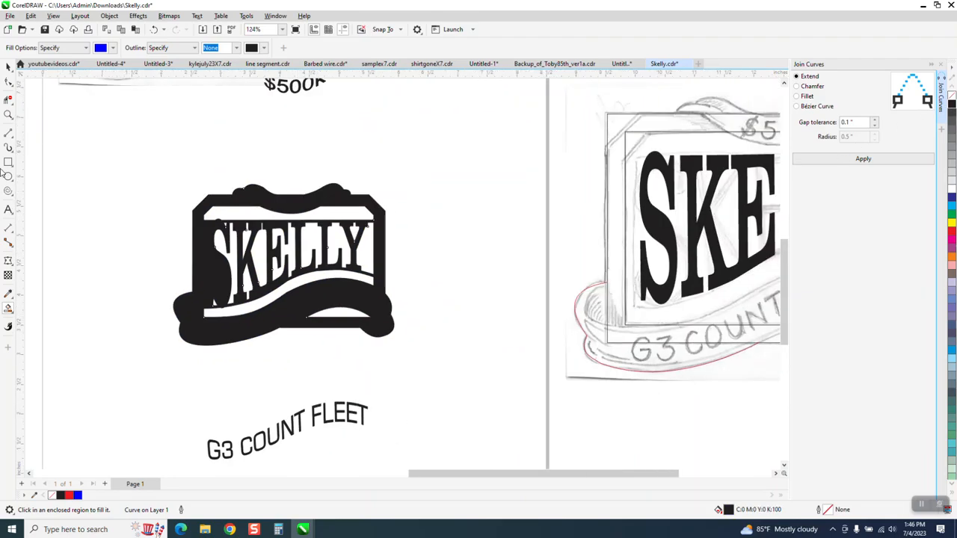
pyautogui.click(8, 66)
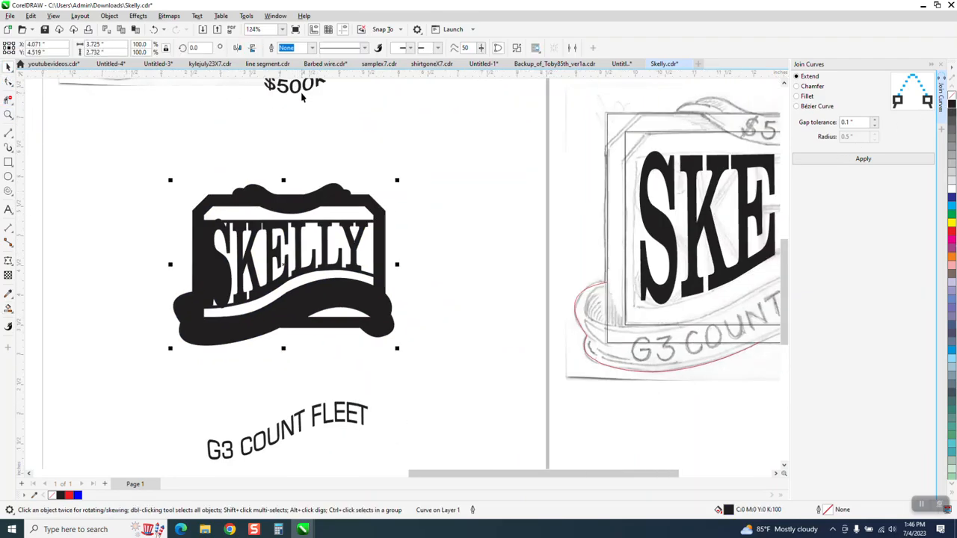
# - Set both the fill and the outline of the $500K text to white
pyautogui.click(296, 90)
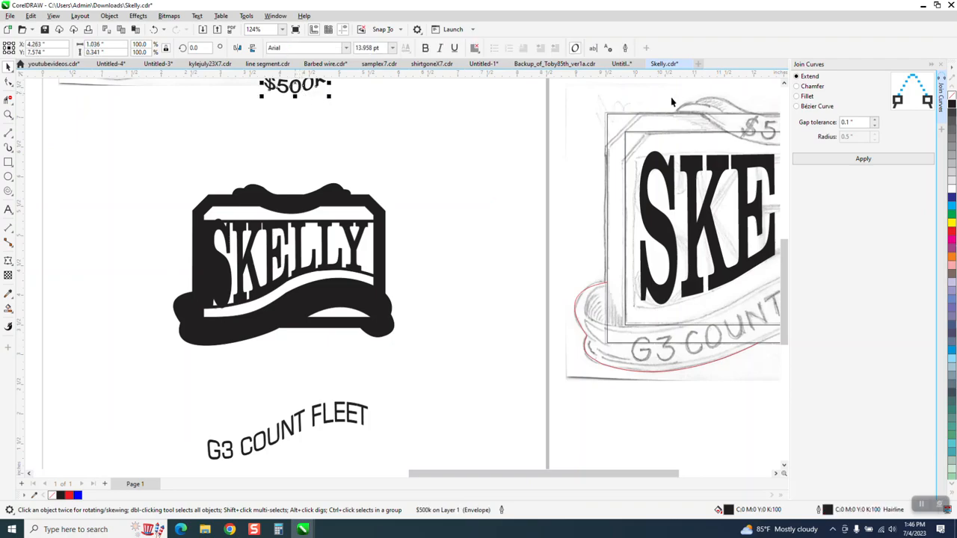
pyautogui.click(951, 187)
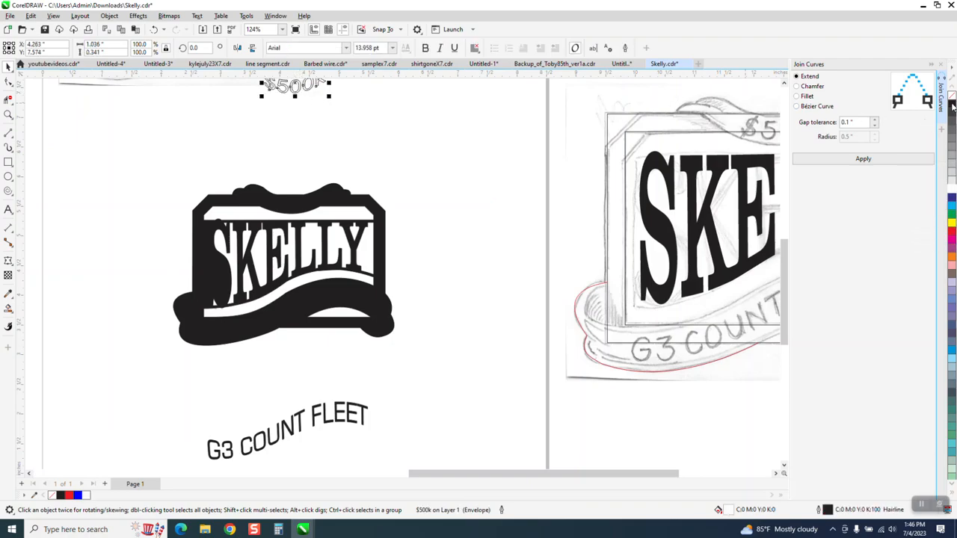
pyautogui.rightClick(952, 188)
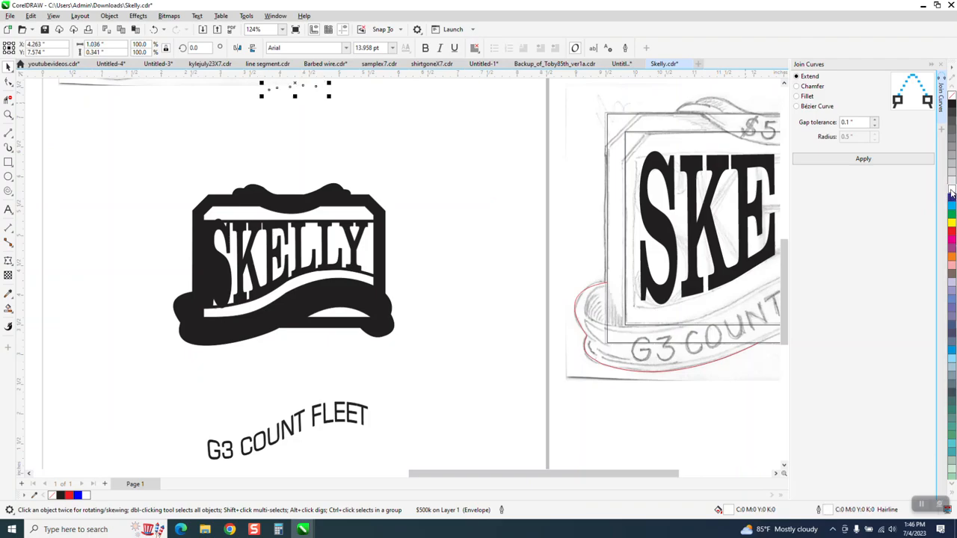
# - Nudge the $500K text down 2 inches onto the sign's upper banner and bring it to the front
pyautogui.press('Down')
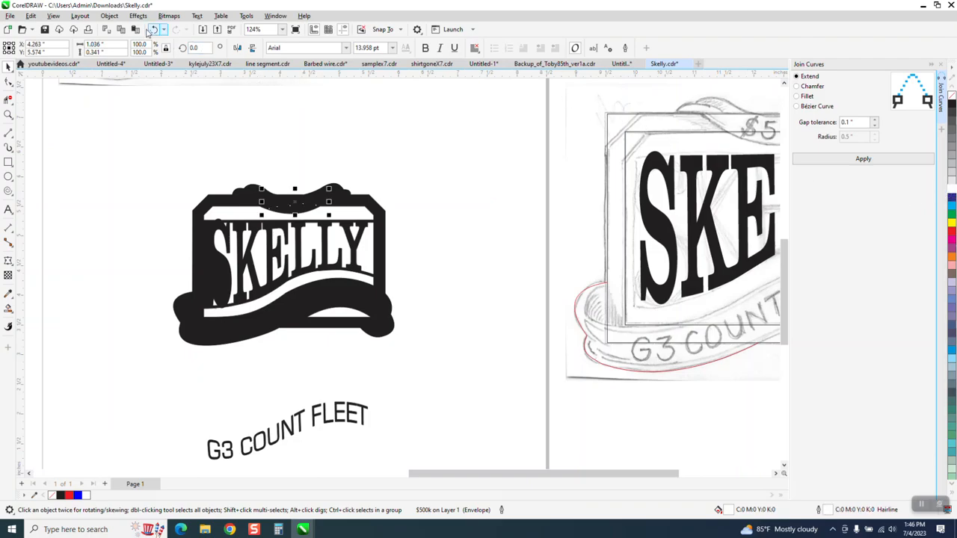
pyautogui.click(109, 16)
pyautogui.moveTo(142, 176)
pyautogui.click(303, 177)
pyautogui.click(319, 160)
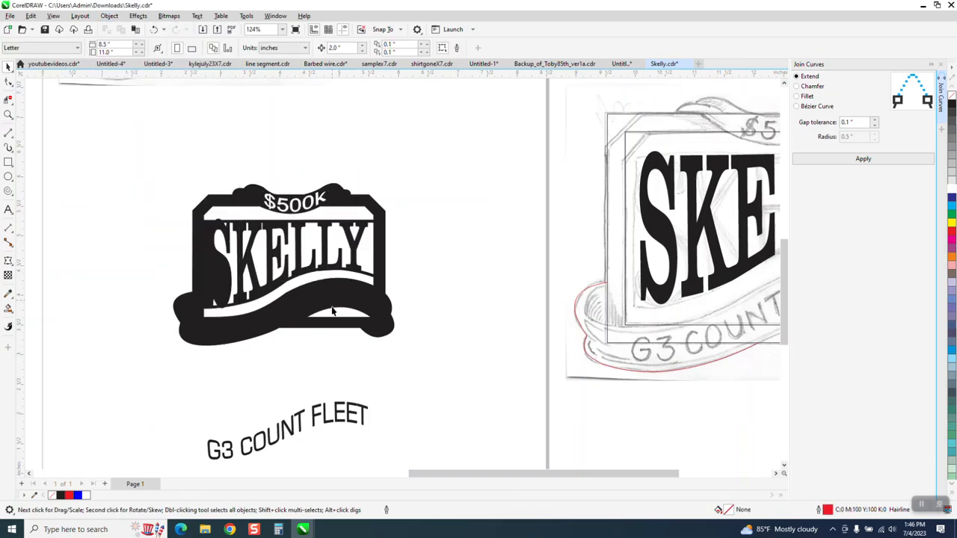
# - Set both the fill and the outline of the G3 COUNT FLEET text to white
pyautogui.click(348, 408)
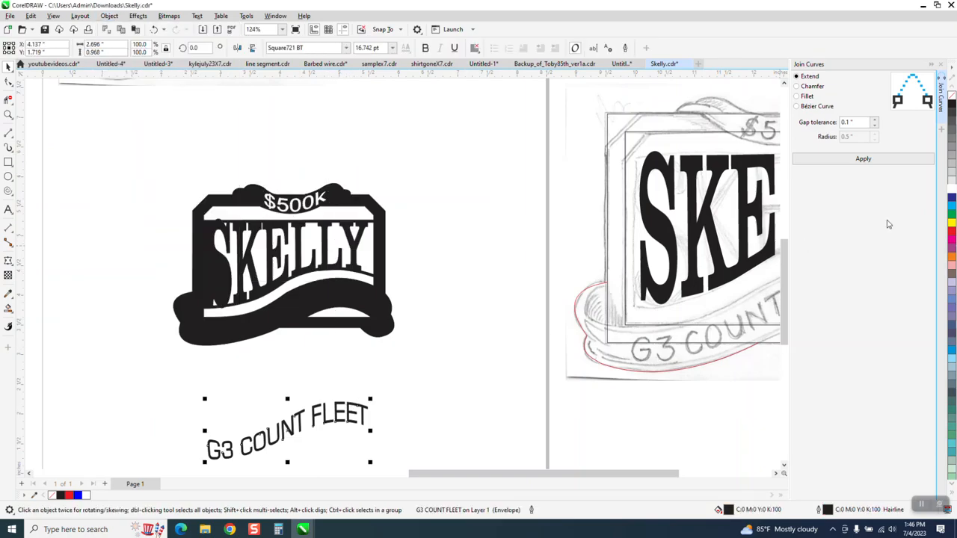
pyautogui.click(952, 96)
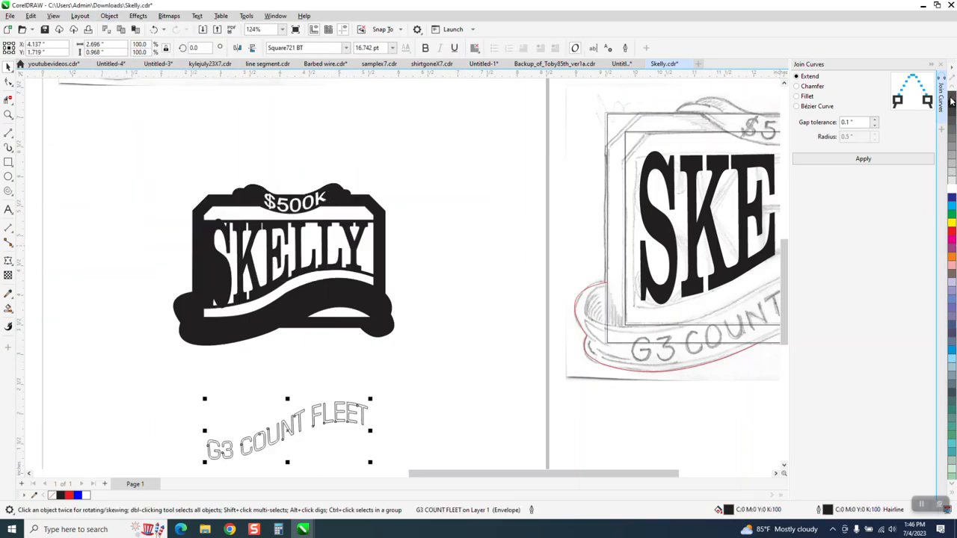
pyautogui.click(952, 193)
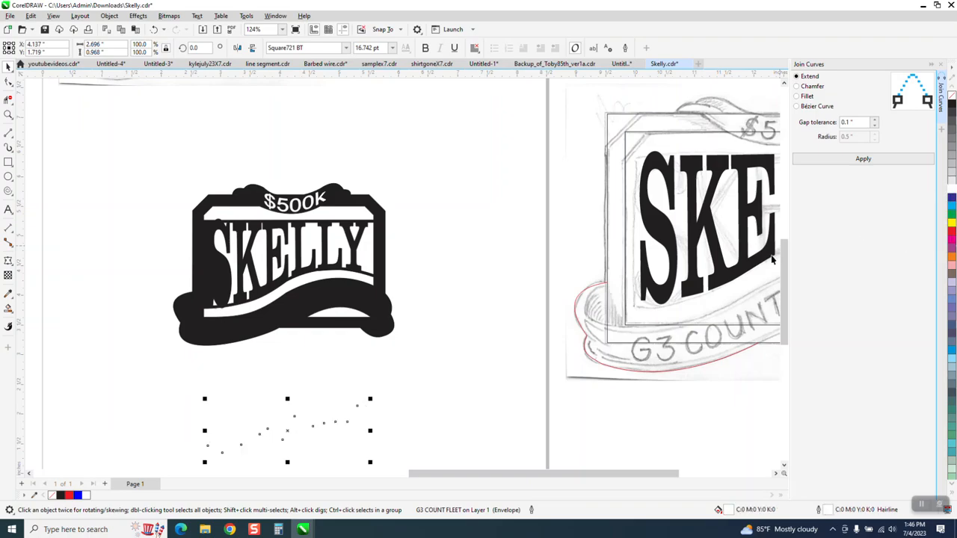
# - Nudge the G3 COUNT FLEET text up 2 inches onto the sign's lower banner and bring it to the front
pyautogui.press('Down')
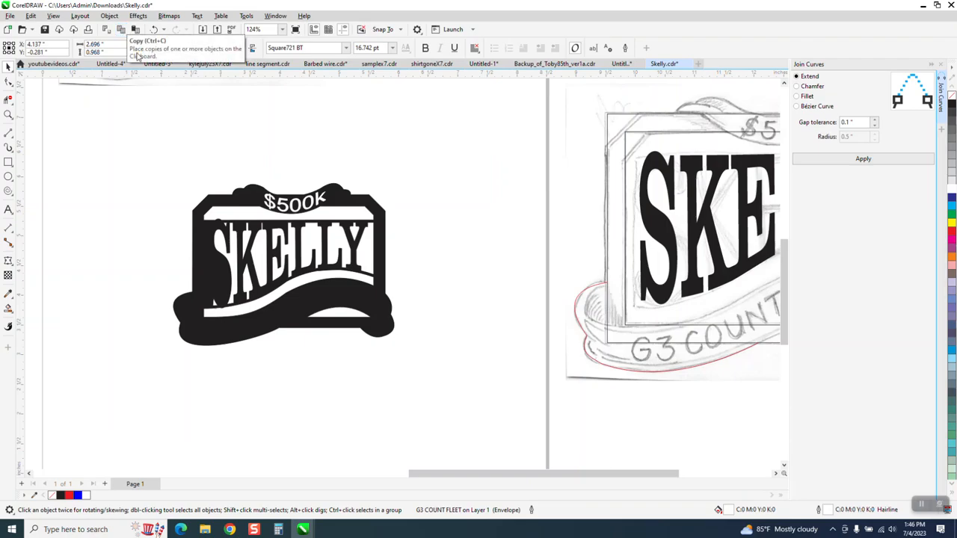
pyautogui.scroll(-2, 179, 121)
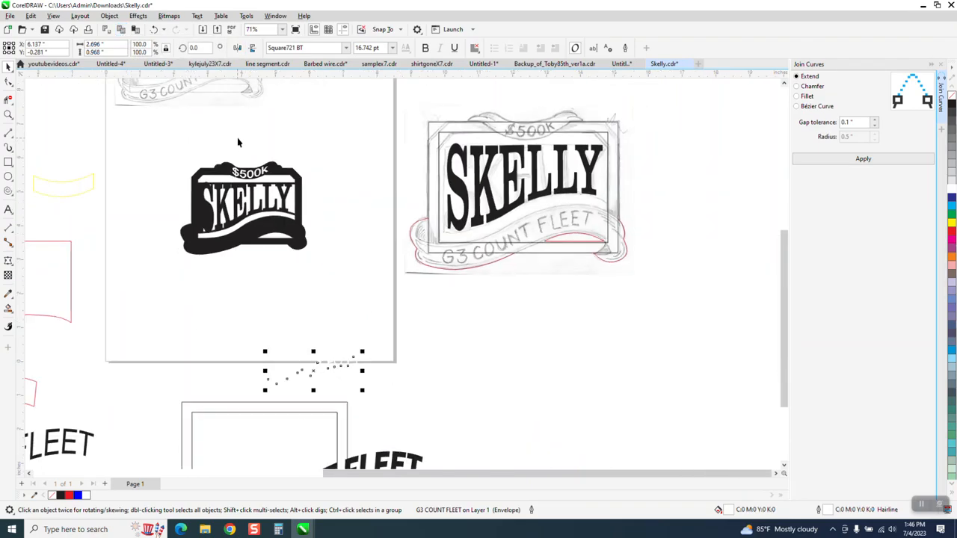
pyautogui.press('Up')
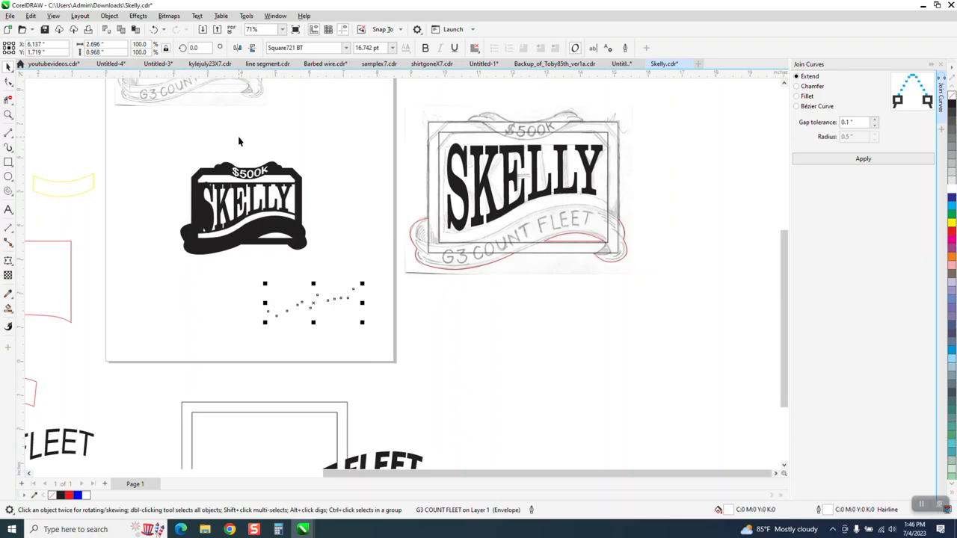
pyautogui.press('Left')
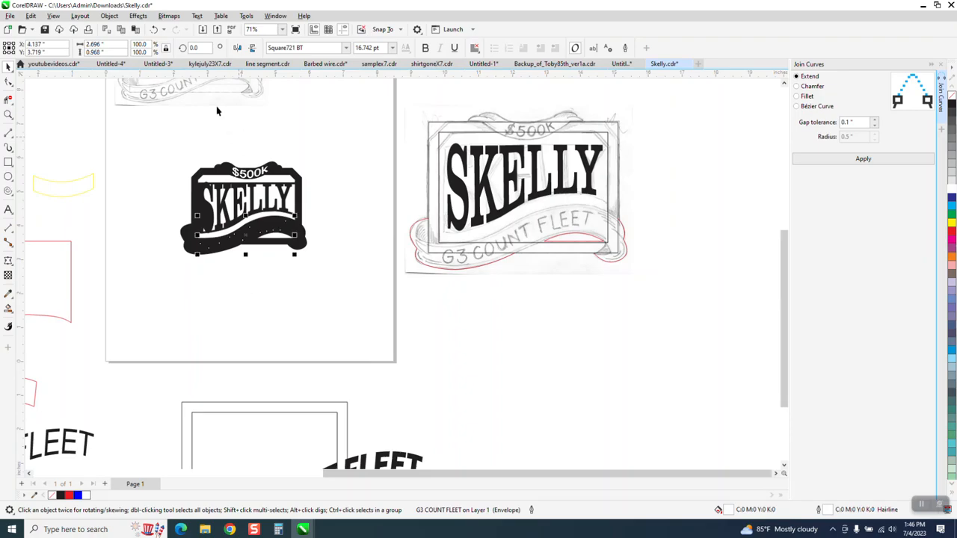
pyautogui.click(110, 15)
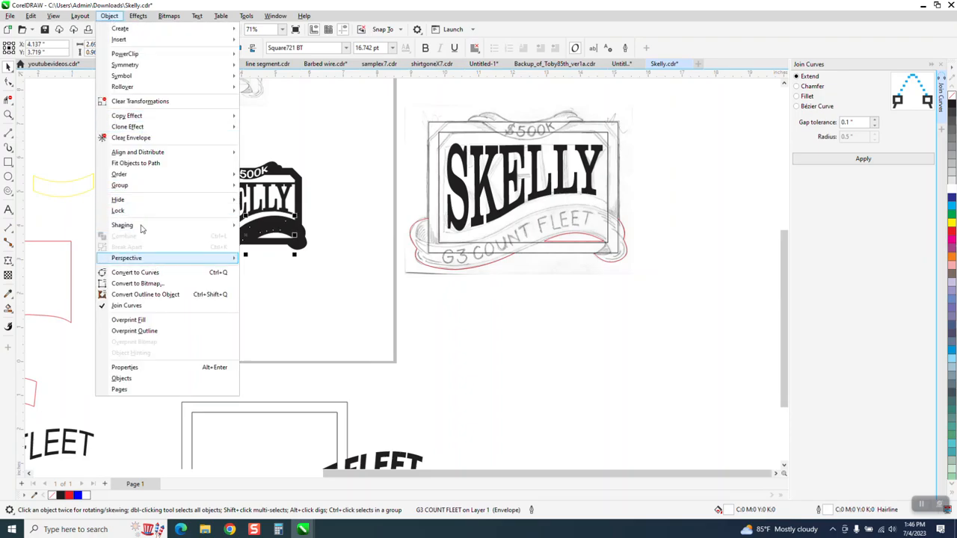
pyautogui.moveTo(136, 179)
pyautogui.click(276, 178)
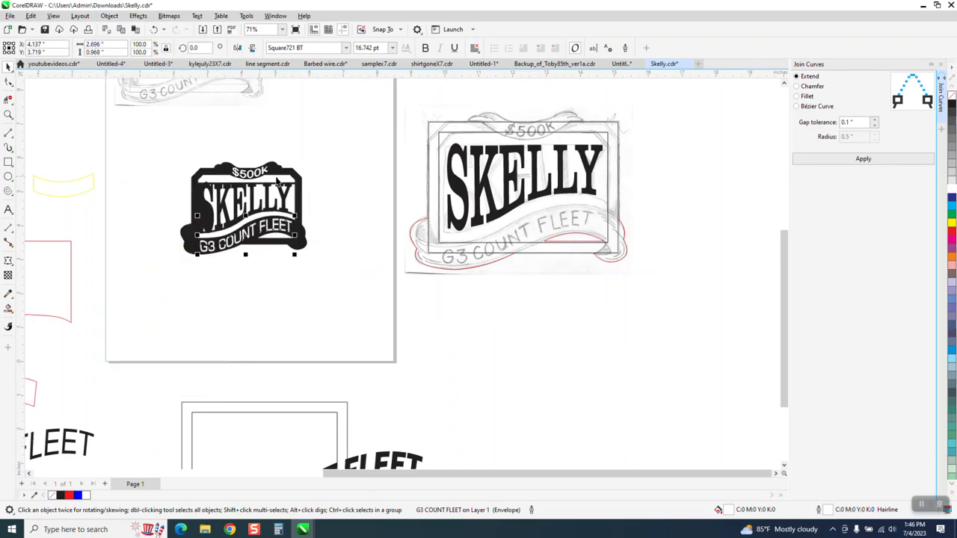
pyautogui.click(366, 177)
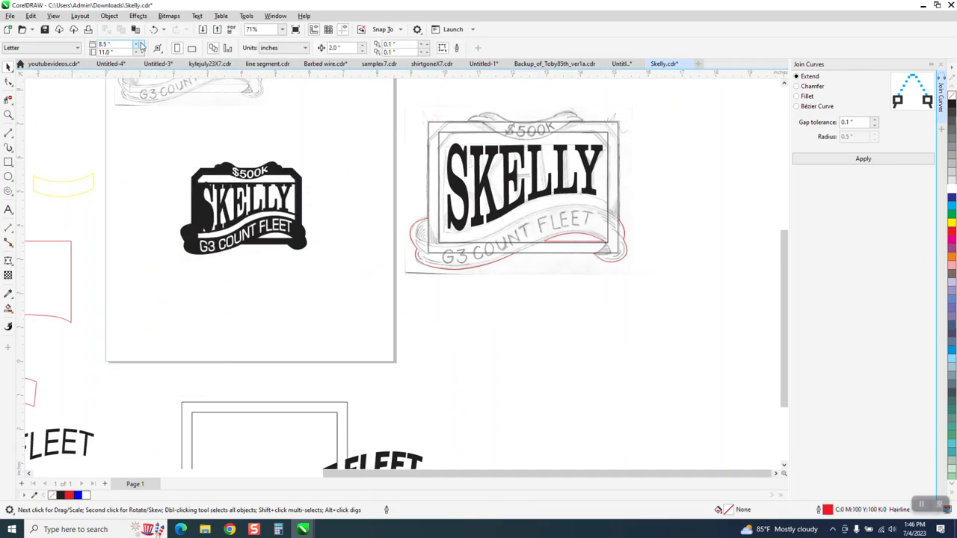
# - Undo the placement and white recolouring of both texts and the sign's fill, back to the unfilled outline
pyautogui.click(222, 222)
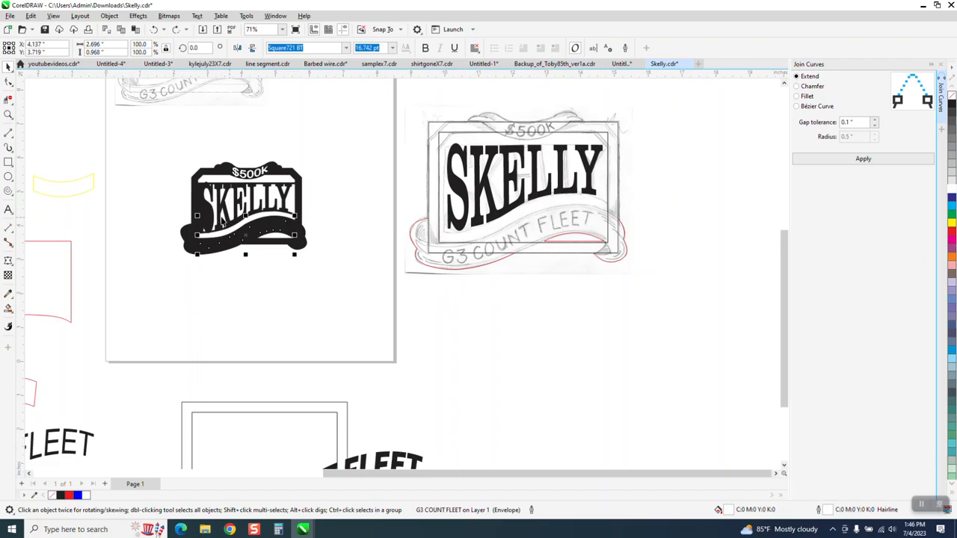
pyautogui.click(154, 30)
pyautogui.click(154, 30)
pyautogui.click(153, 30)
pyautogui.click(154, 30)
pyautogui.click(154, 30)
pyautogui.click(154, 30)
pyautogui.click(154, 30)
pyautogui.click(153, 30)
pyautogui.click(153, 30)
pyautogui.click(153, 30)
pyautogui.click(153, 30)
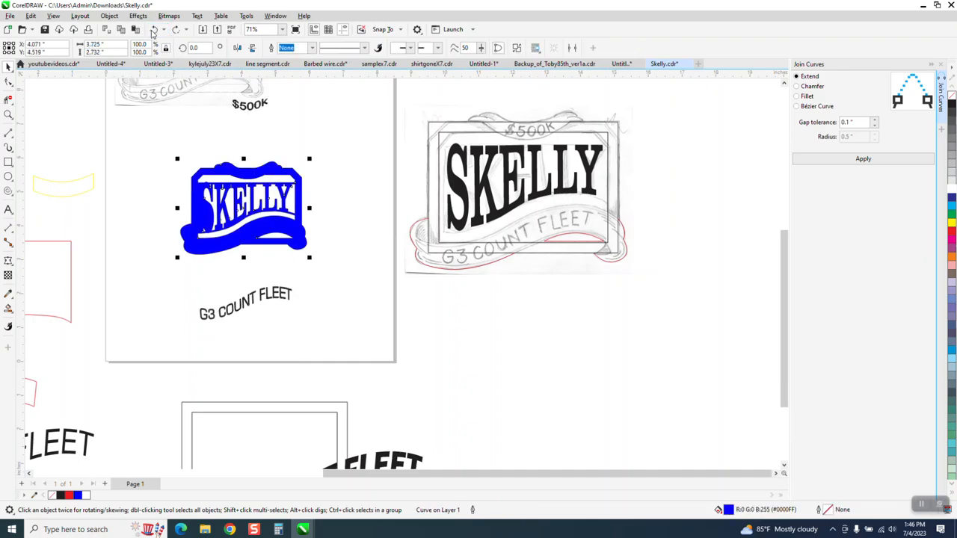
pyautogui.click(153, 30)
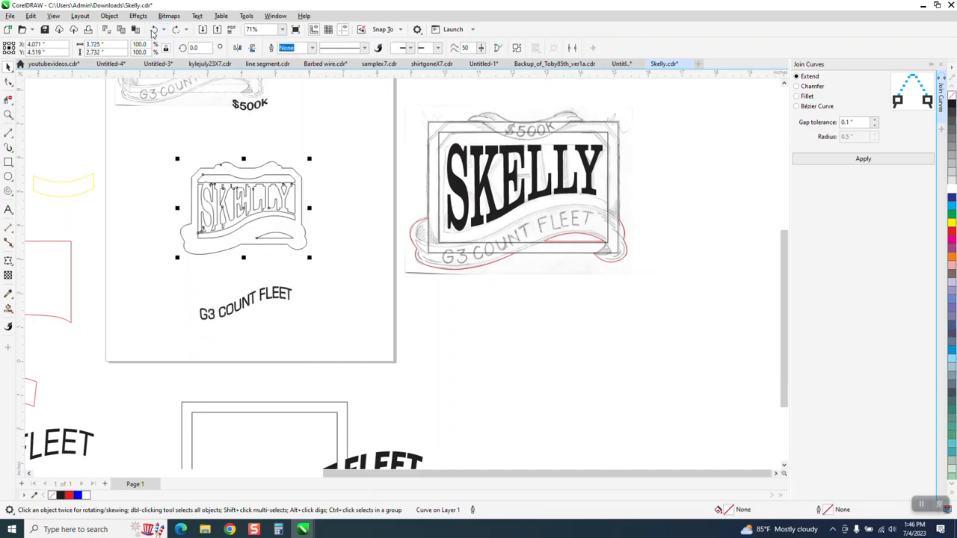
# - Drag the open end node at the lower corner just left of the S slightly outward past the vertical edge to close the gap
pyautogui.click(9, 115)
pyautogui.click(224, 249)
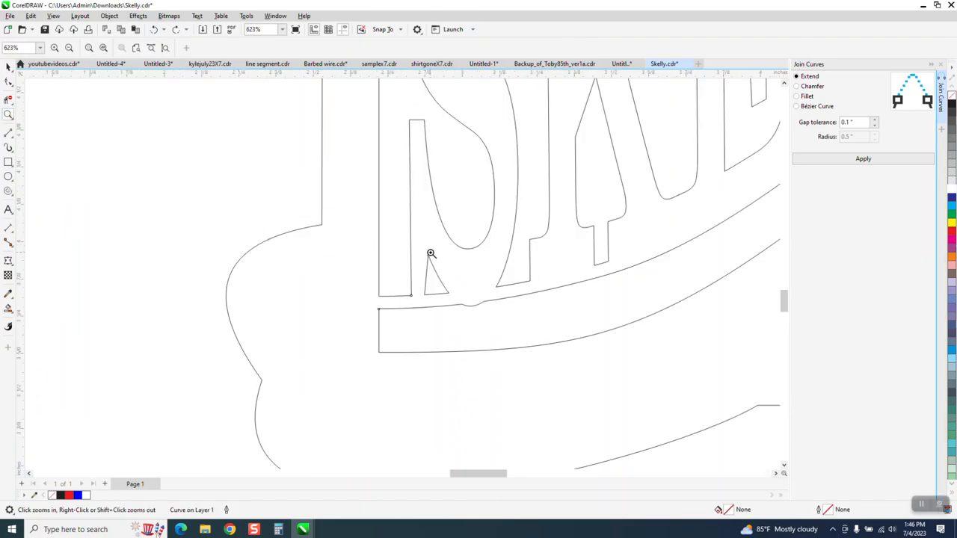
pyautogui.scroll(-1, 428, 242)
pyautogui.moveTo(389, 266); pyautogui.dragTo(449, 299)
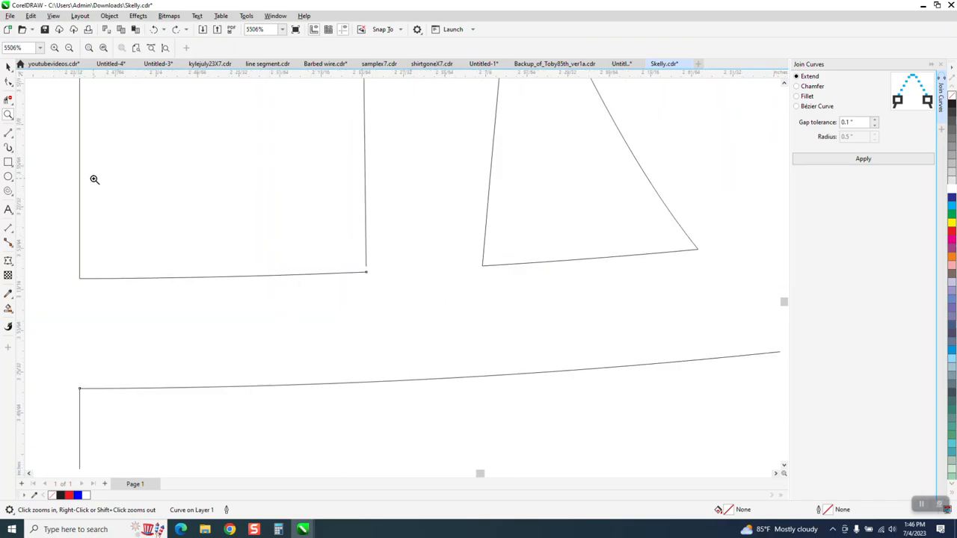
pyautogui.click(8, 83)
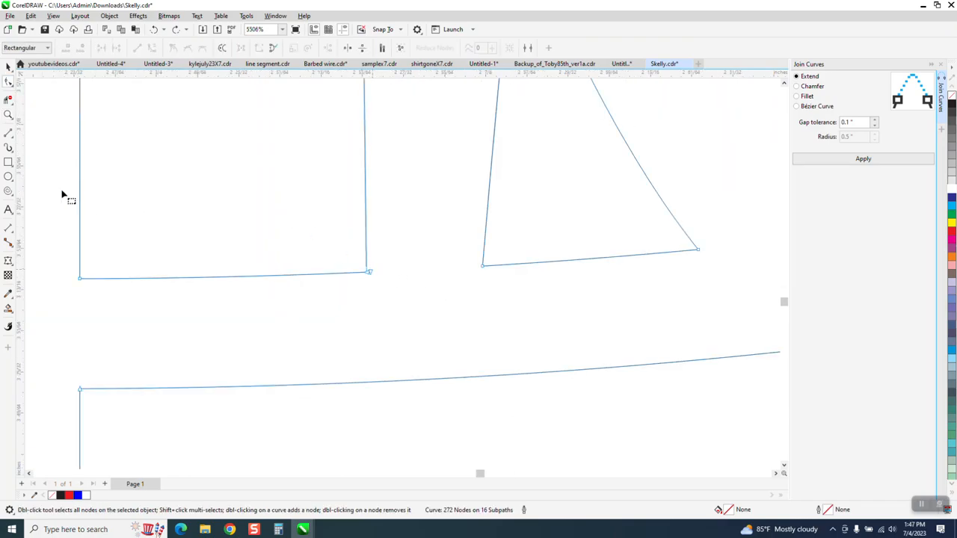
pyautogui.click(8, 114)
pyautogui.moveTo(321, 252); pyautogui.dragTo(440, 341)
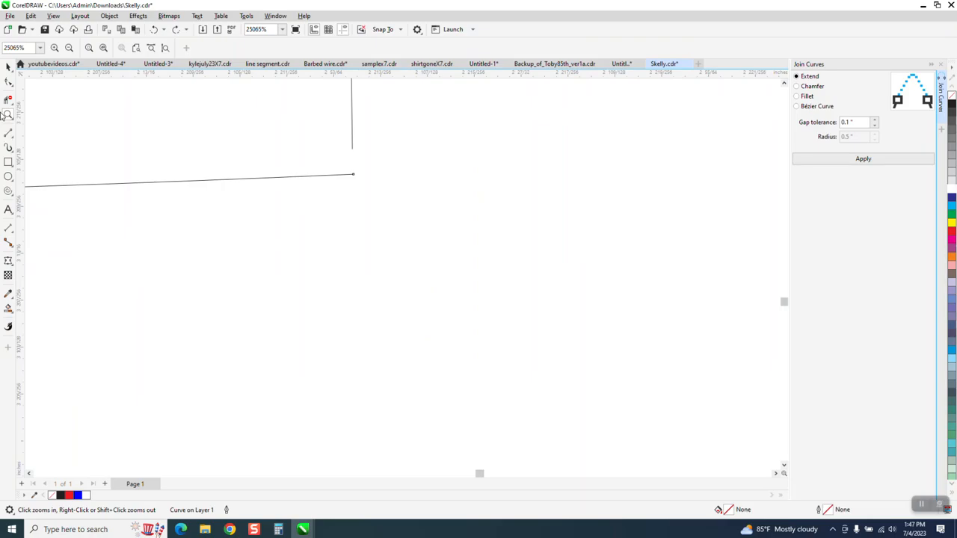
pyautogui.click(8, 83)
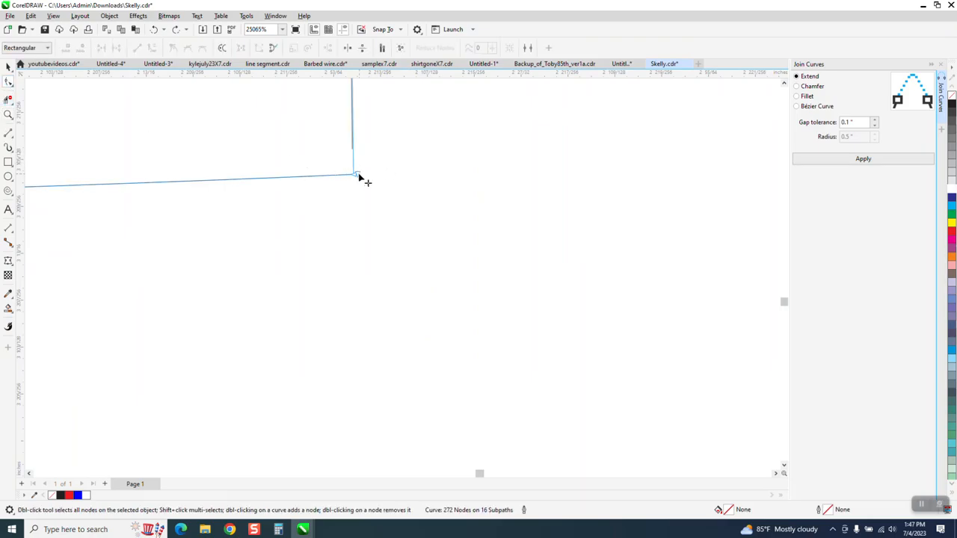
pyautogui.moveTo(358, 176); pyautogui.dragTo(394, 185)
pyautogui.scroll(-4, 359, 227)
pyautogui.scroll(-6, 369, 227)
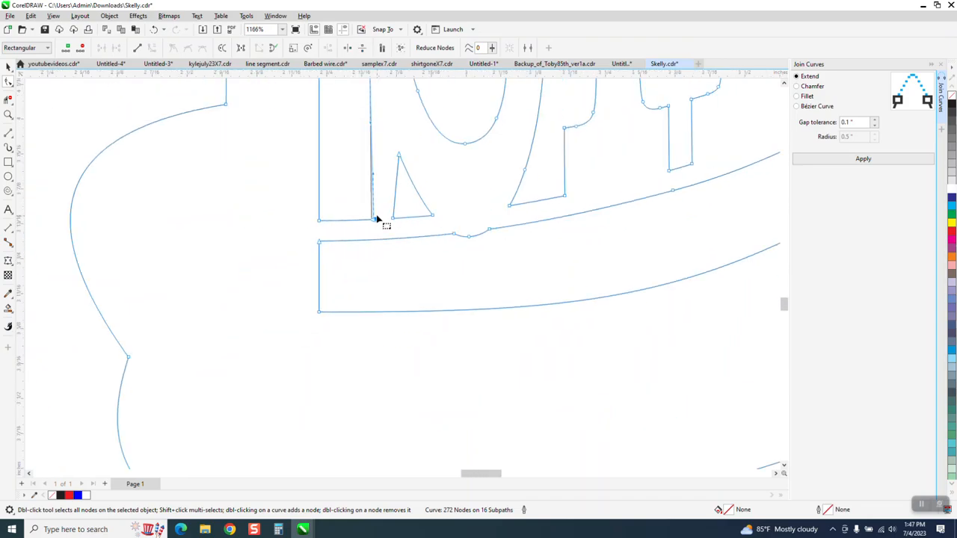
# - Select the outline curve with the Shape tool and try to reposition its end node at the lower corner beside the S
pyautogui.click(9, 114)
pyautogui.moveTo(364, 152); pyautogui.dragTo(432, 264)
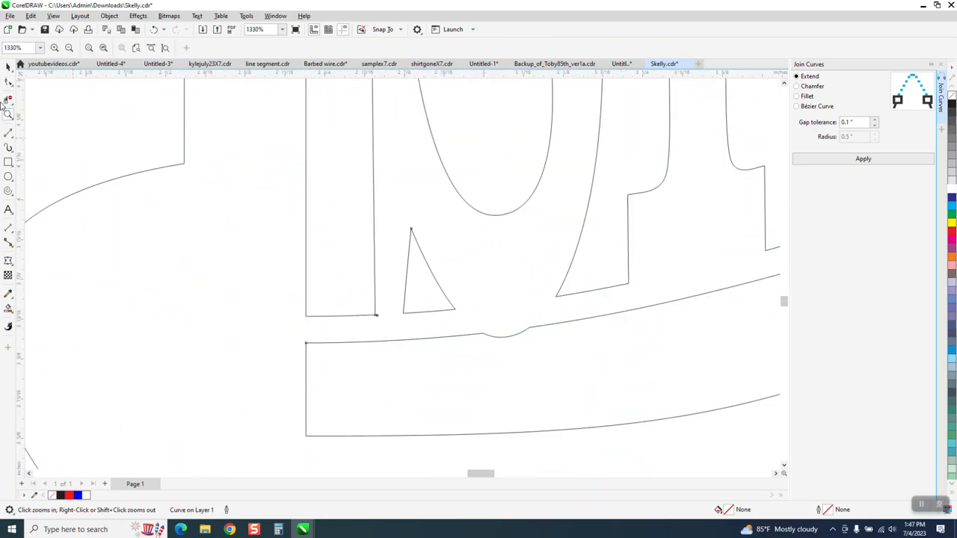
pyautogui.click(8, 82)
pyautogui.click(376, 310)
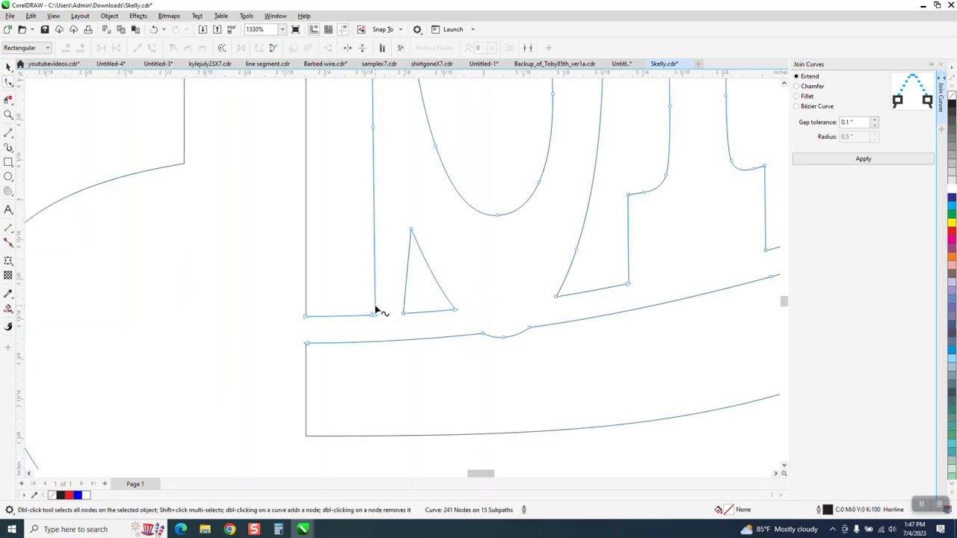
pyautogui.scroll(-2, 380, 305)
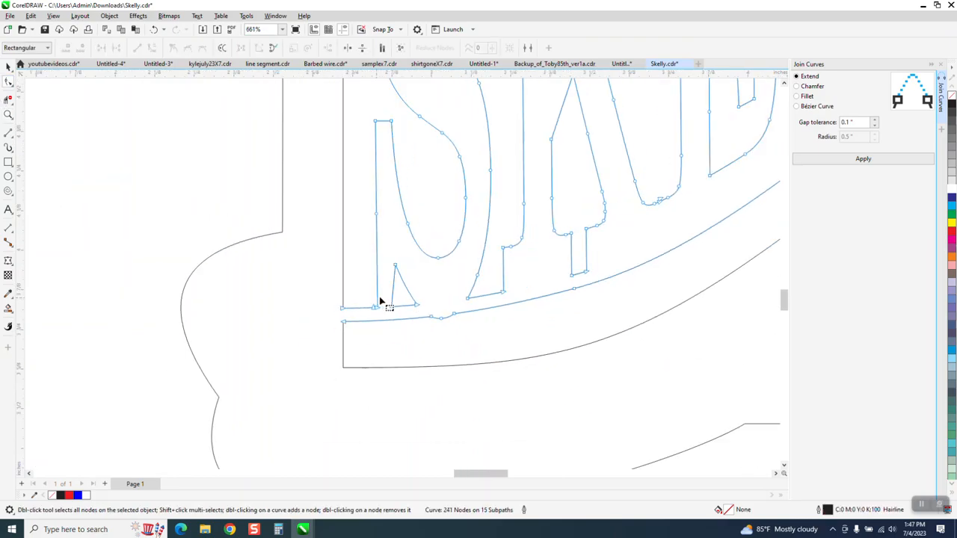
pyautogui.click(8, 115)
pyautogui.moveTo(364, 278)
pyautogui.mouseDown()
pyautogui.moveTo(385, 322)
pyautogui.moveTo(406, 332)
pyautogui.mouseUp()
pyautogui.click(8, 81)
pyautogui.moveTo(343, 285); pyautogui.dragTo(309, 302)
# - Trim the short stray segment sticking out past the corner beside the S, undoing a first deletion that removes the bottom edge
pyautogui.click(7, 99)
pyautogui.click(347, 286)
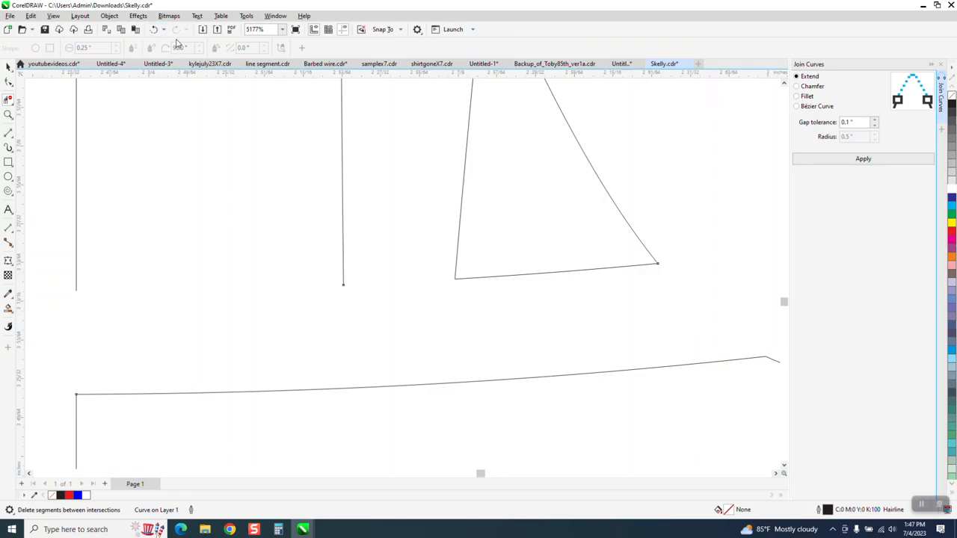
pyautogui.click(153, 29)
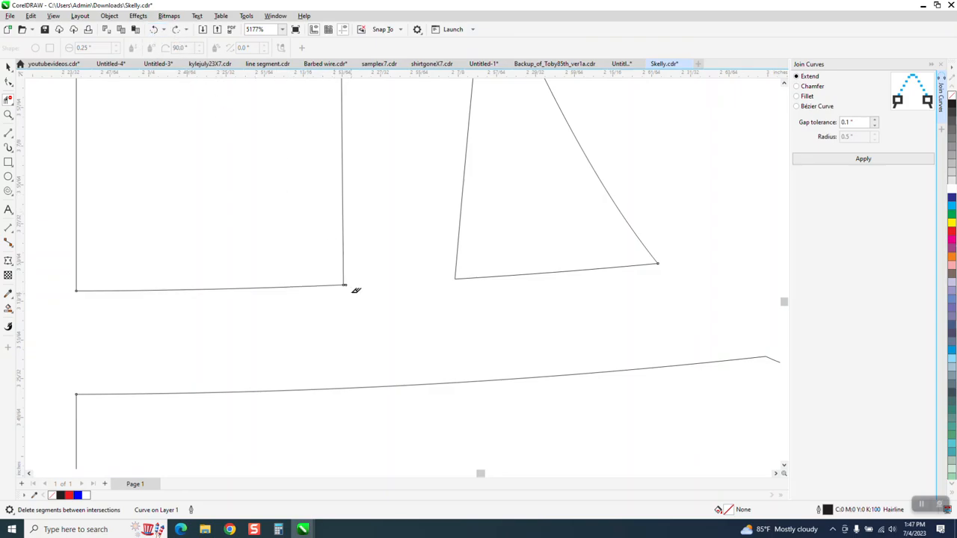
pyautogui.click(345, 284)
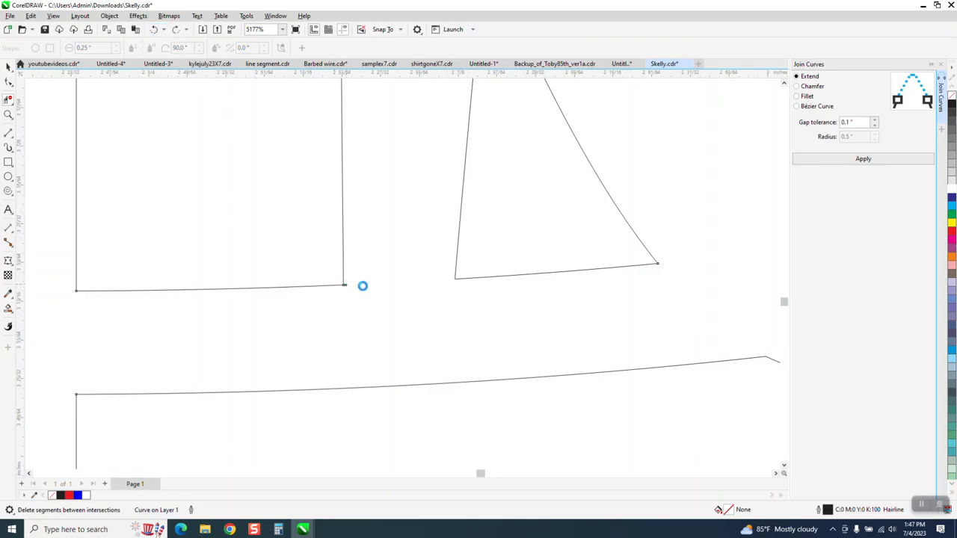
# - Smart-fill the enclosed sign shape in blue with no outline and switch back to object selection
pyautogui.click(9, 309)
pyautogui.scroll(-2, 160, 340)
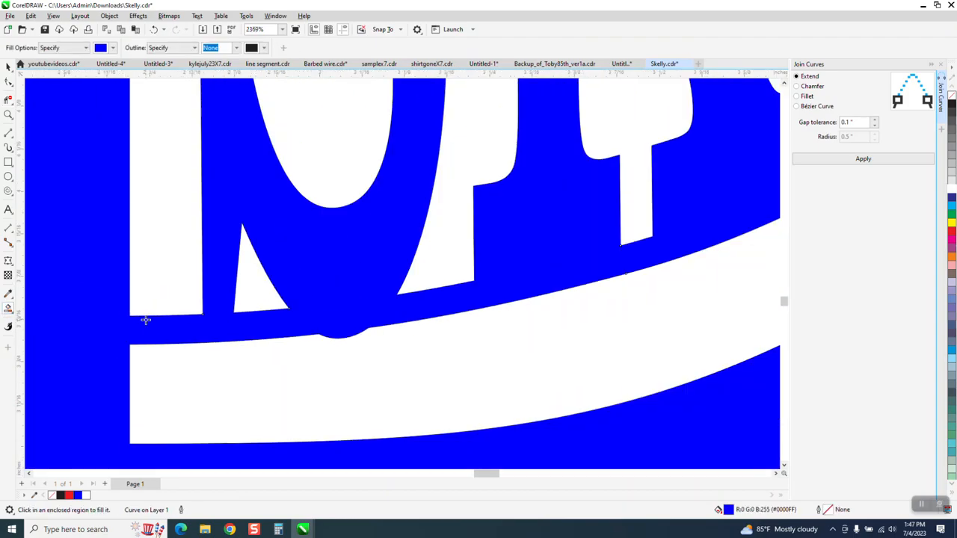
pyautogui.scroll(-6, 146, 320)
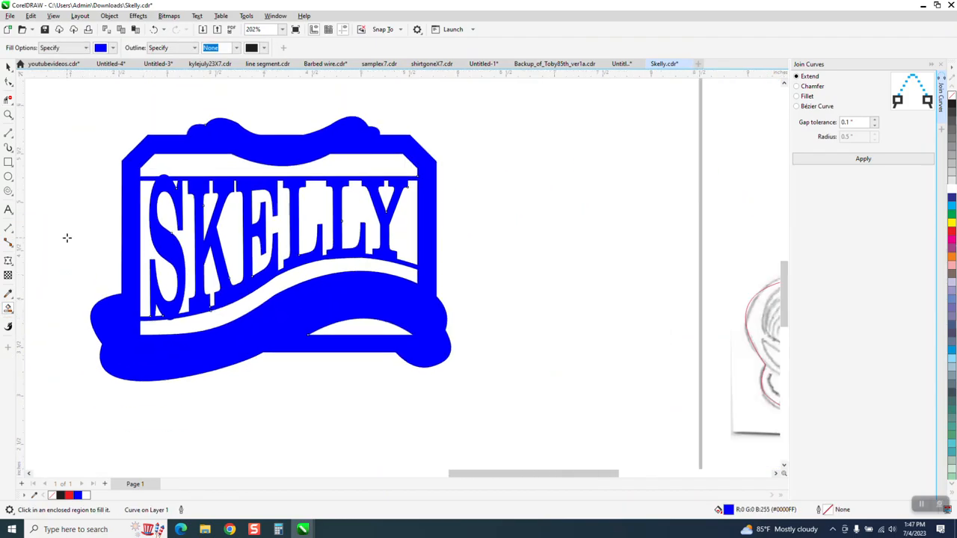
pyautogui.click(8, 65)
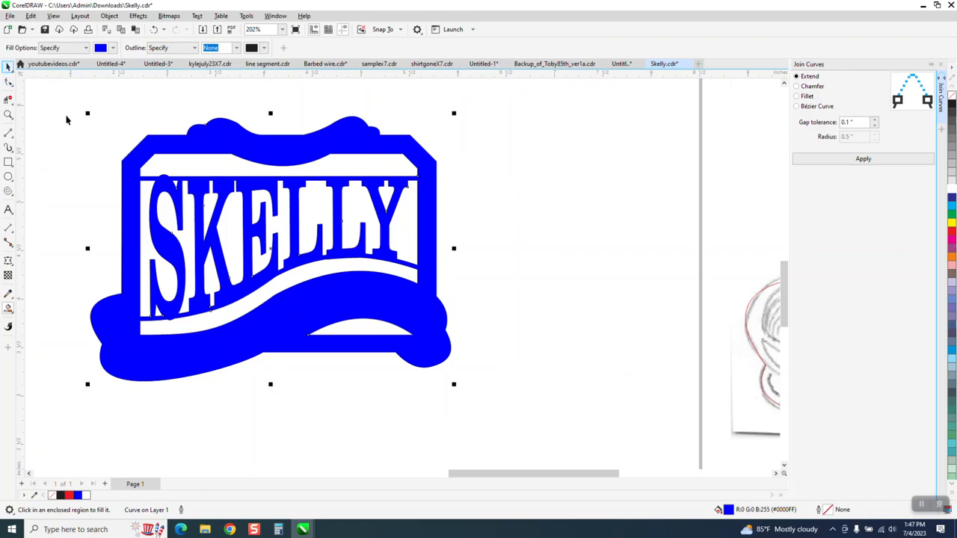